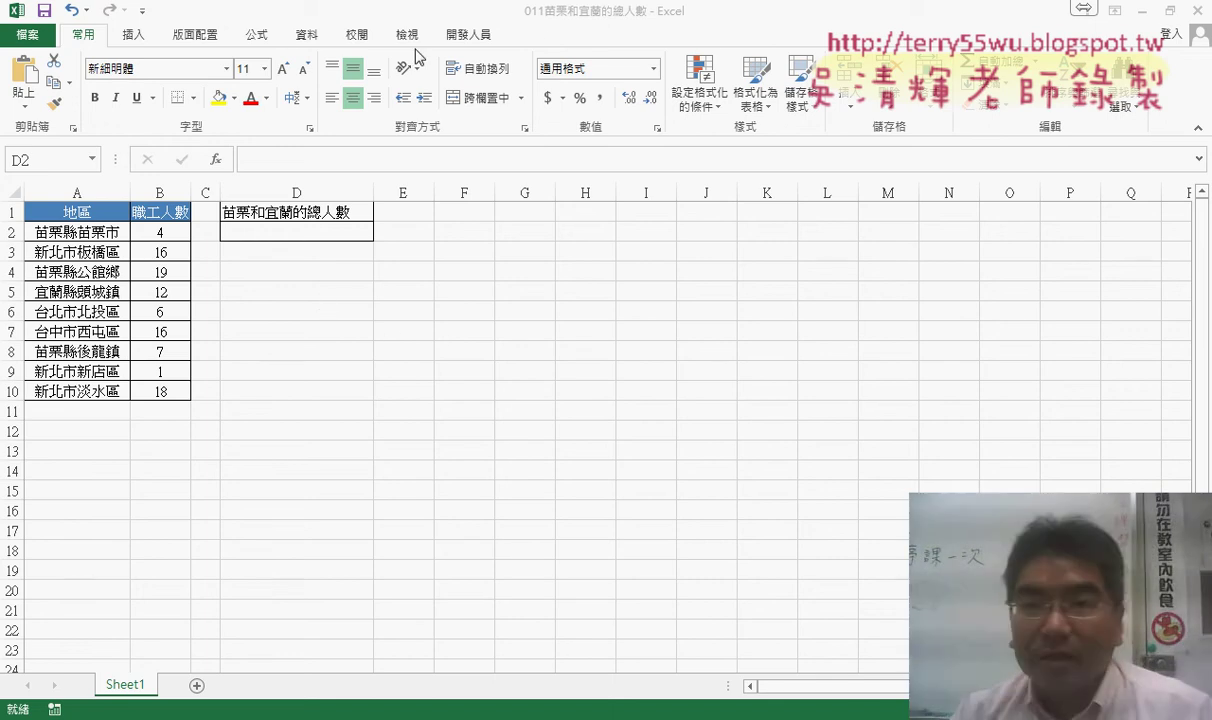
Select D2 and point out the region names in A2:A10 and worker counts in B2:B10
{"action": "left_click", "coordinate": [511, 22]}
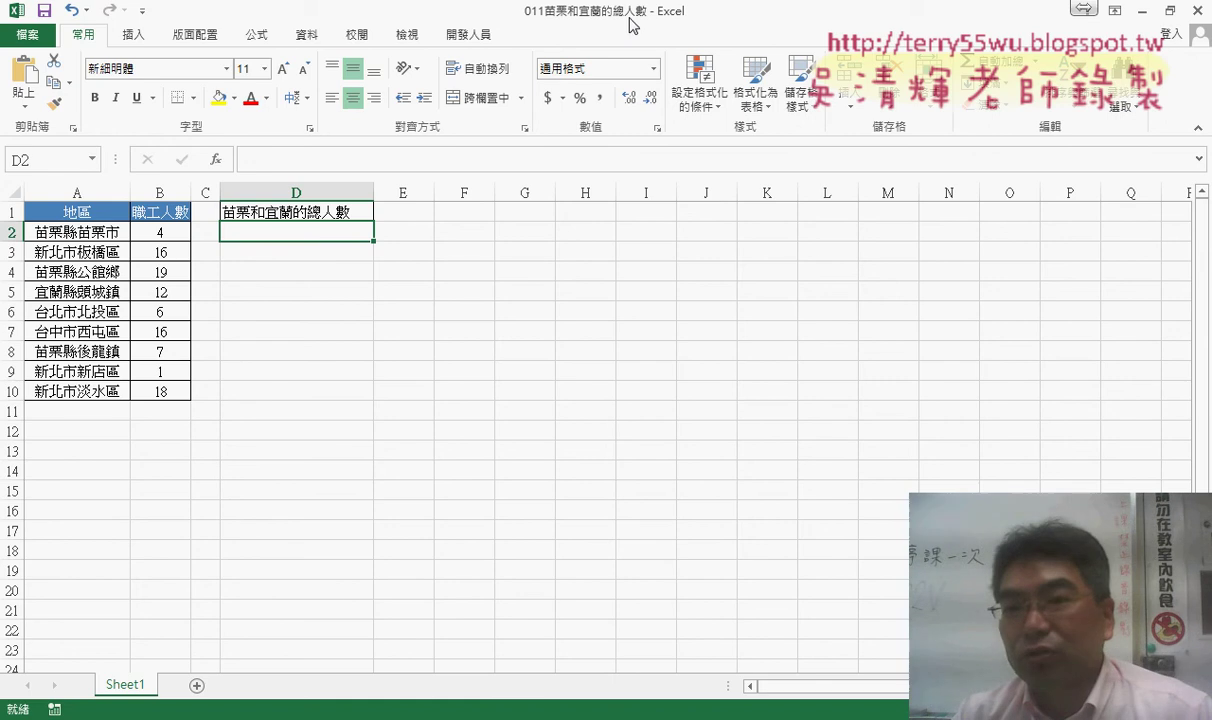
{"action": "left_click_drag", "start_coordinate": [77, 232], "coordinate": [88, 388]}
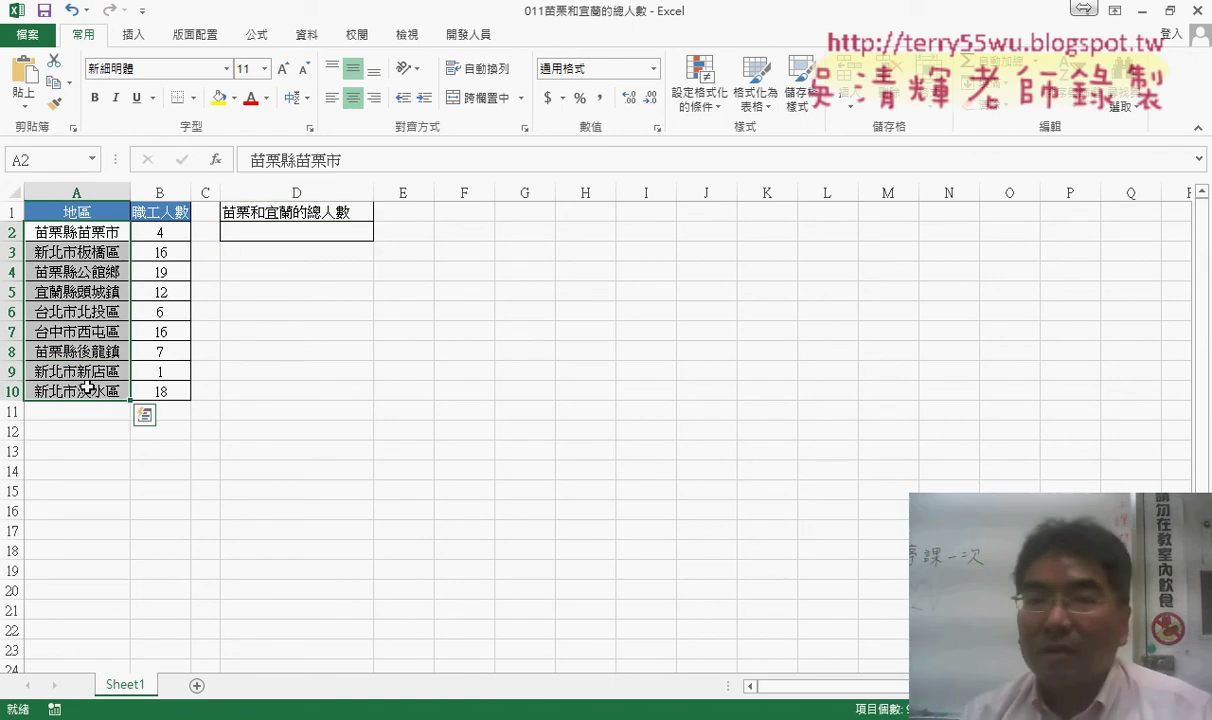
{"action": "left_click_drag", "start_coordinate": [172, 236], "coordinate": [170, 391]}
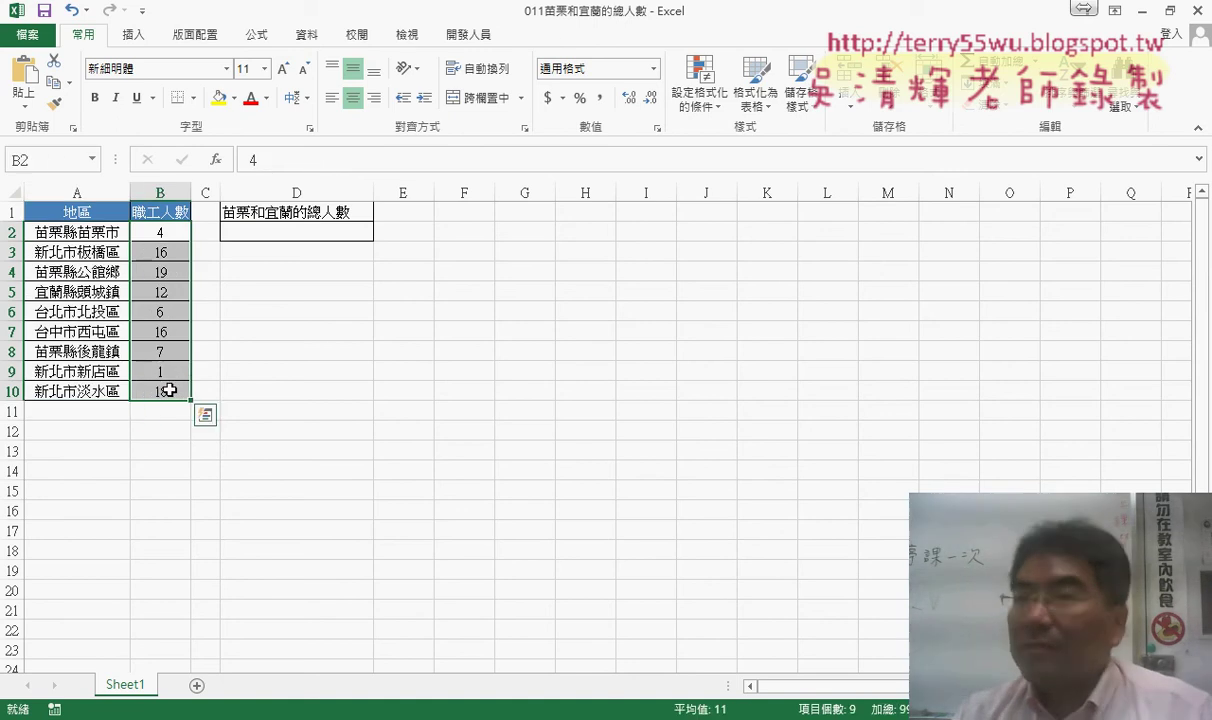
{"action": "left_click", "coordinate": [272, 231]}
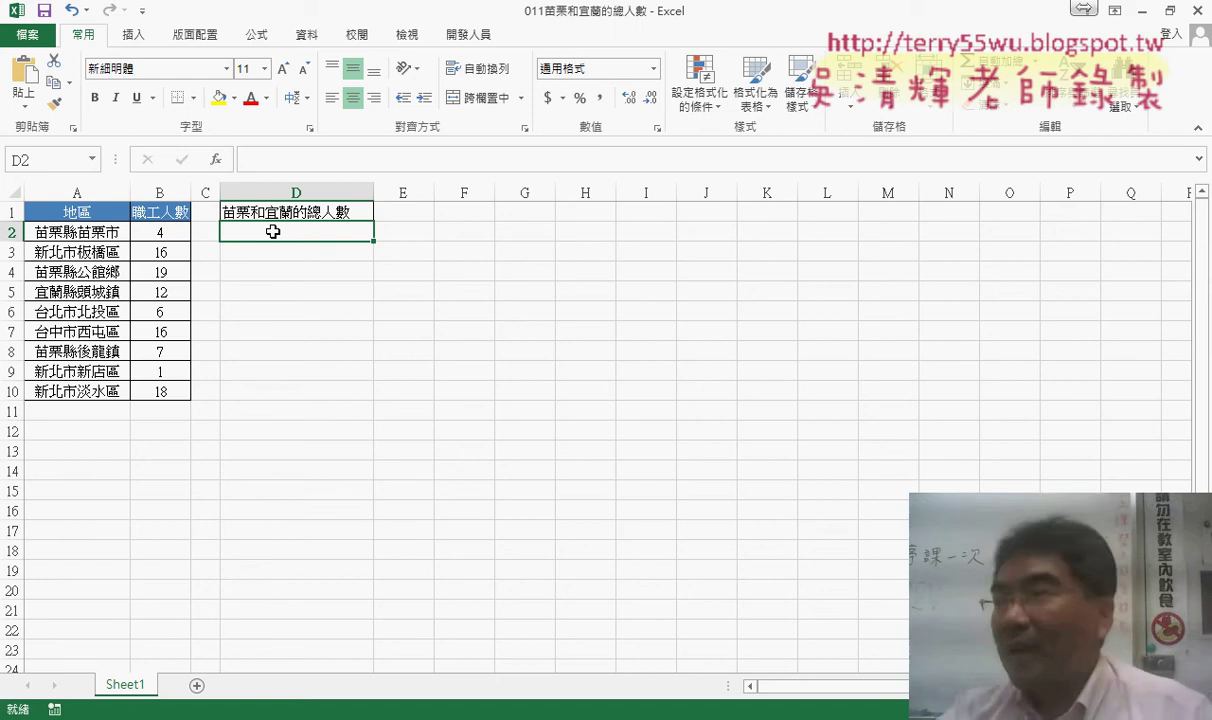
Insert a SUMIF function in D2 with range A2:A10 and criterion 苗栗*
{"action": "left_click", "coordinate": [215, 159]}
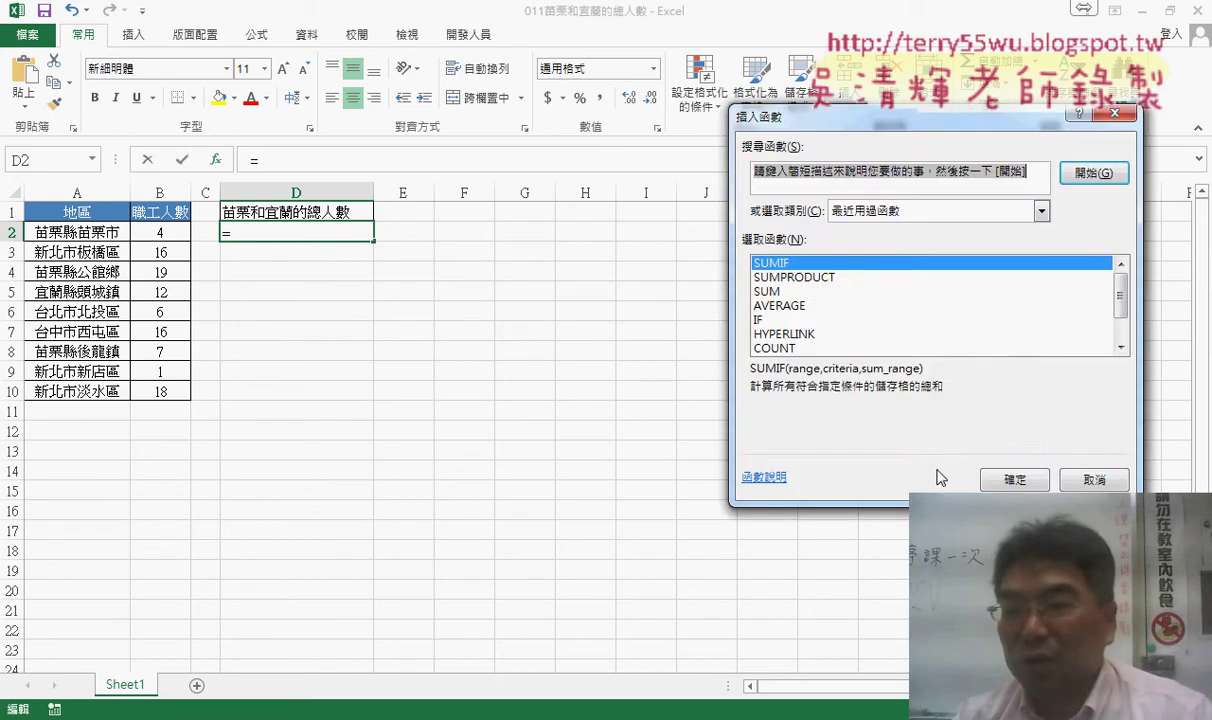
{"action": "left_click", "coordinate": [1008, 478]}
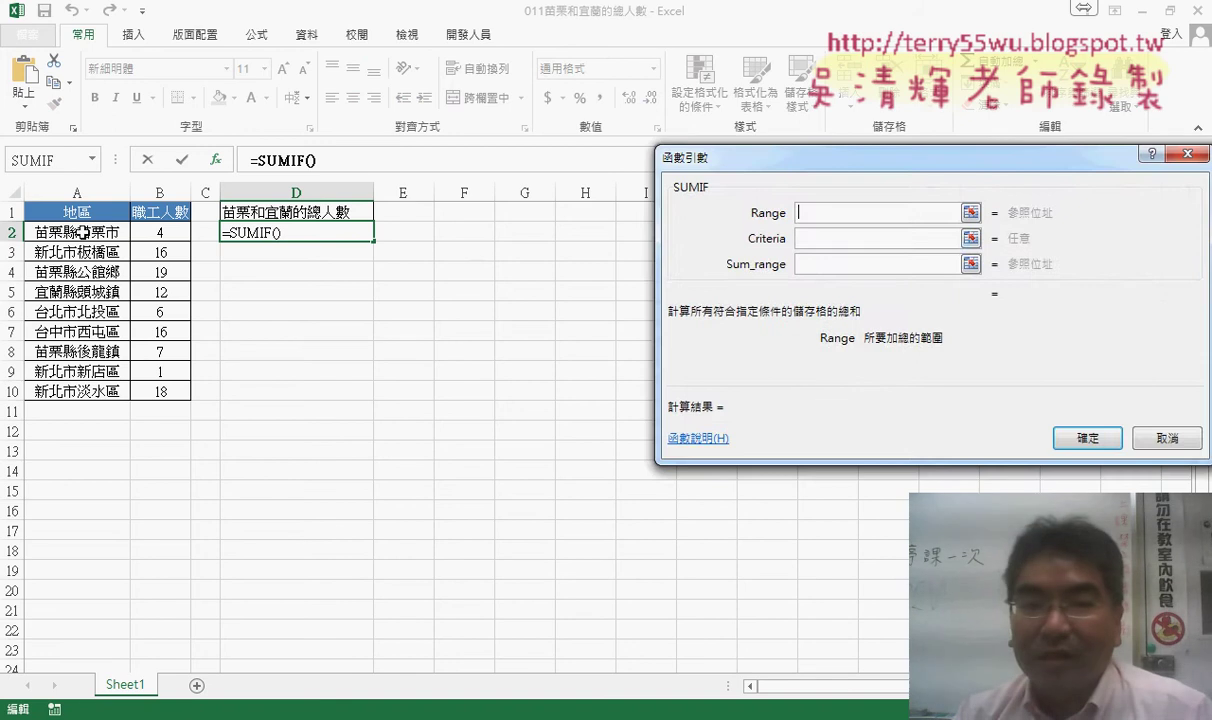
{"action": "left_click_drag", "start_coordinate": [83, 232], "coordinate": [75, 391]}
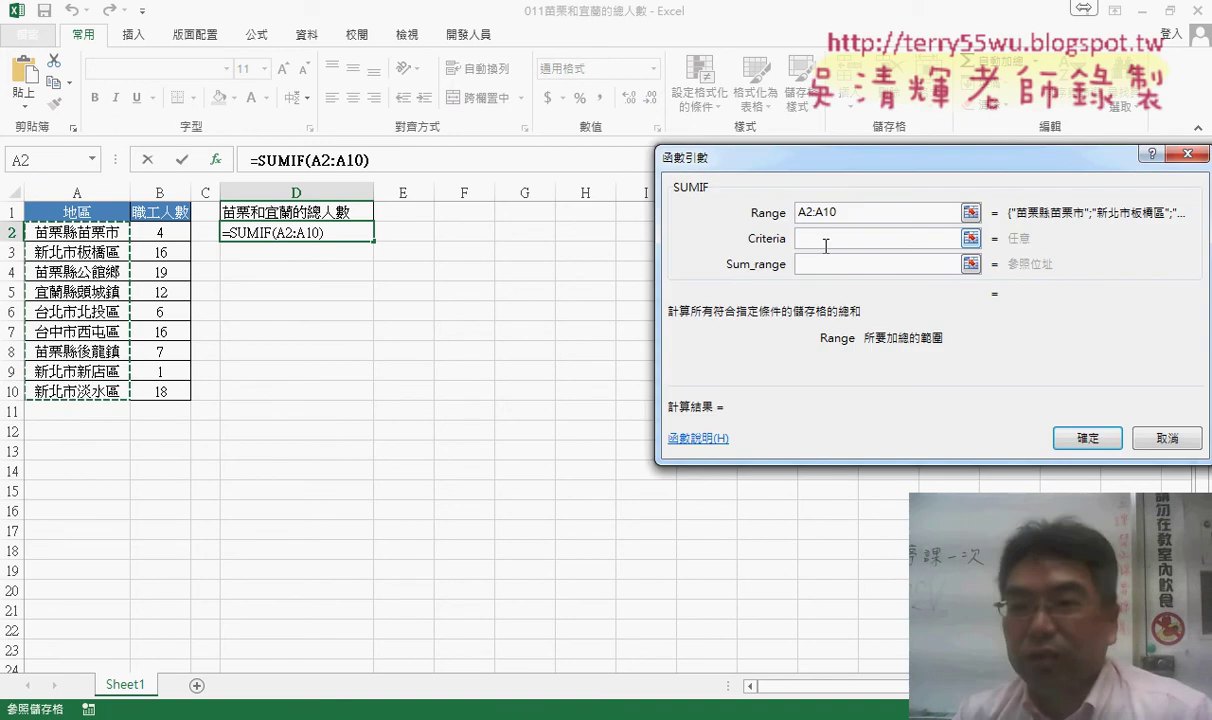
{"action": "left_click", "coordinate": [825, 240]}
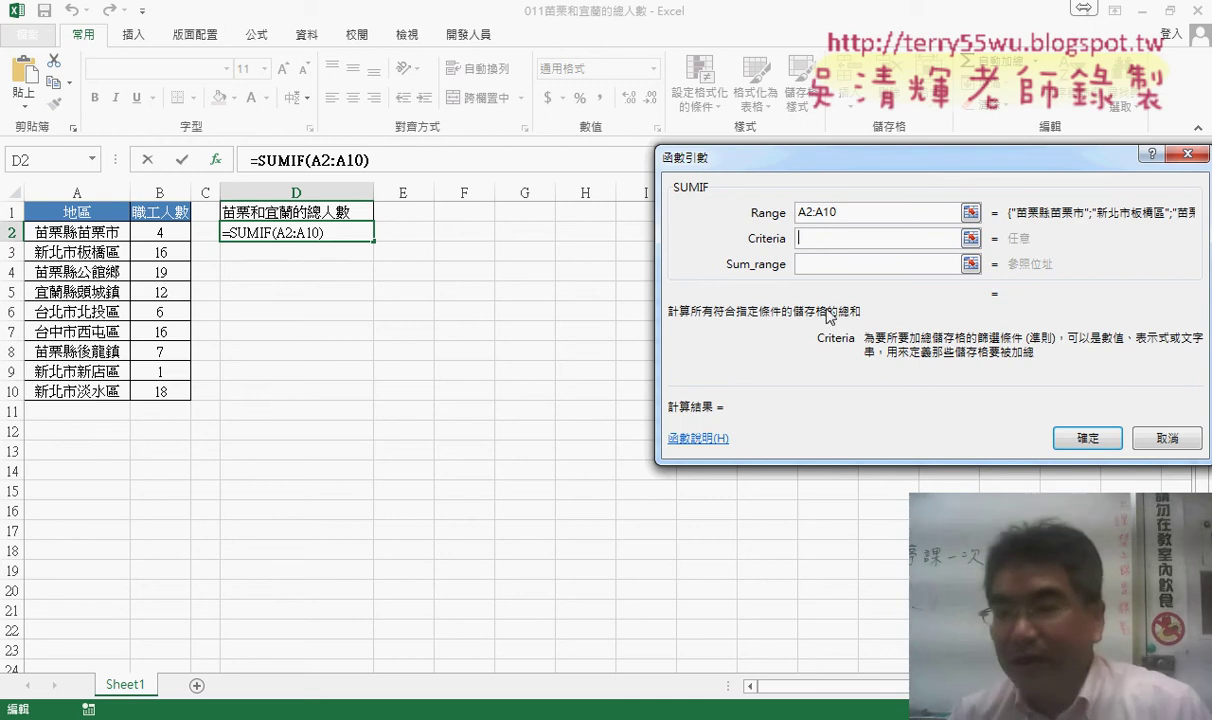
{"action": "type", "text": "au"}
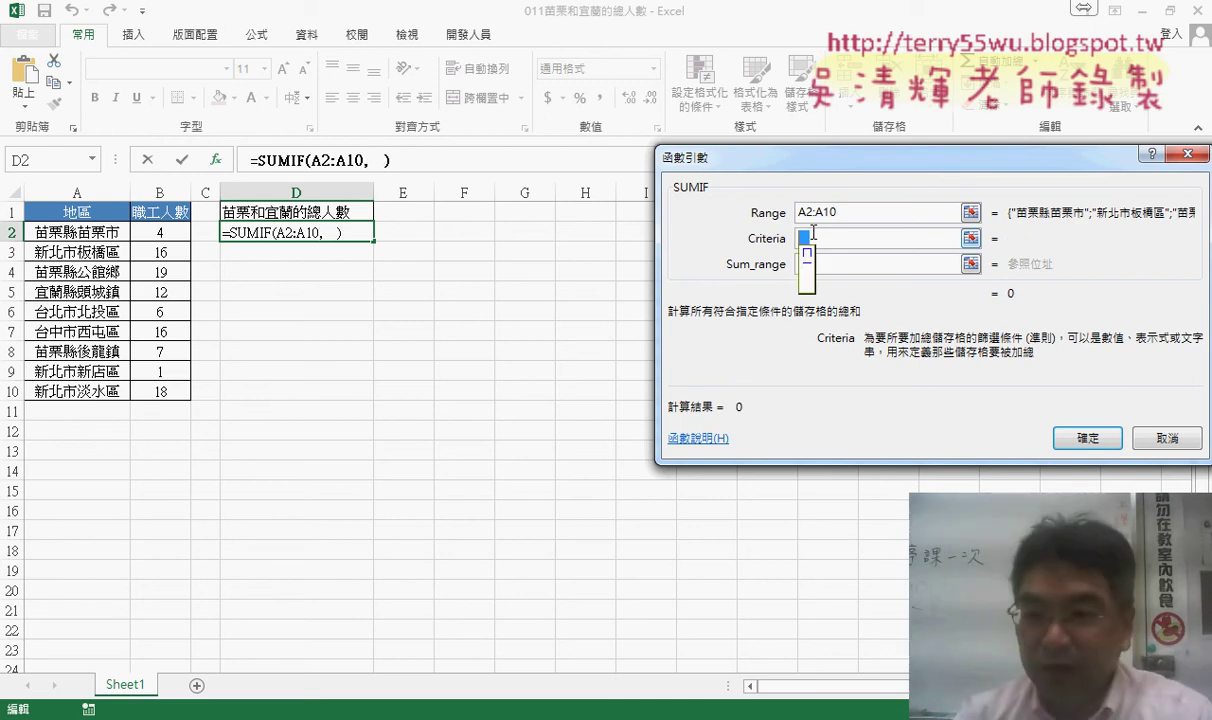
{"action": "type", "text": "6xu4"}
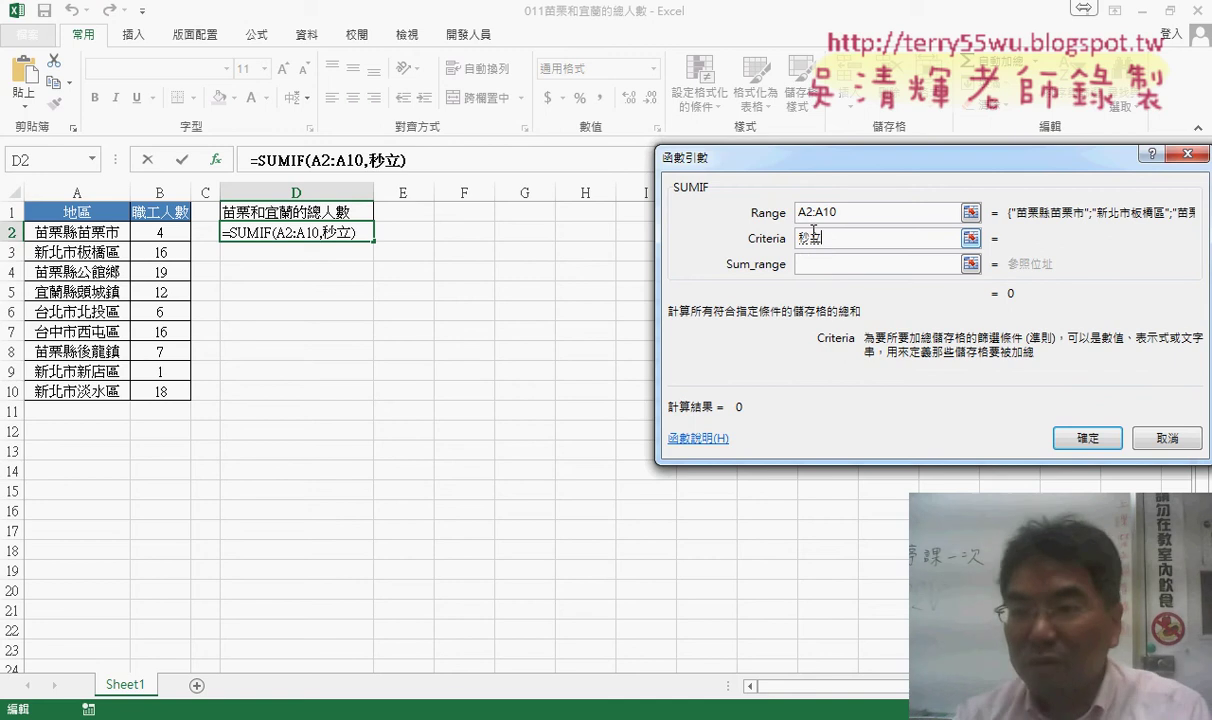
{"action": "key", "text": "BackSpace"}
{"action": "key", "text": "BackSpace"}
{"action": "type", "text": "aul"}
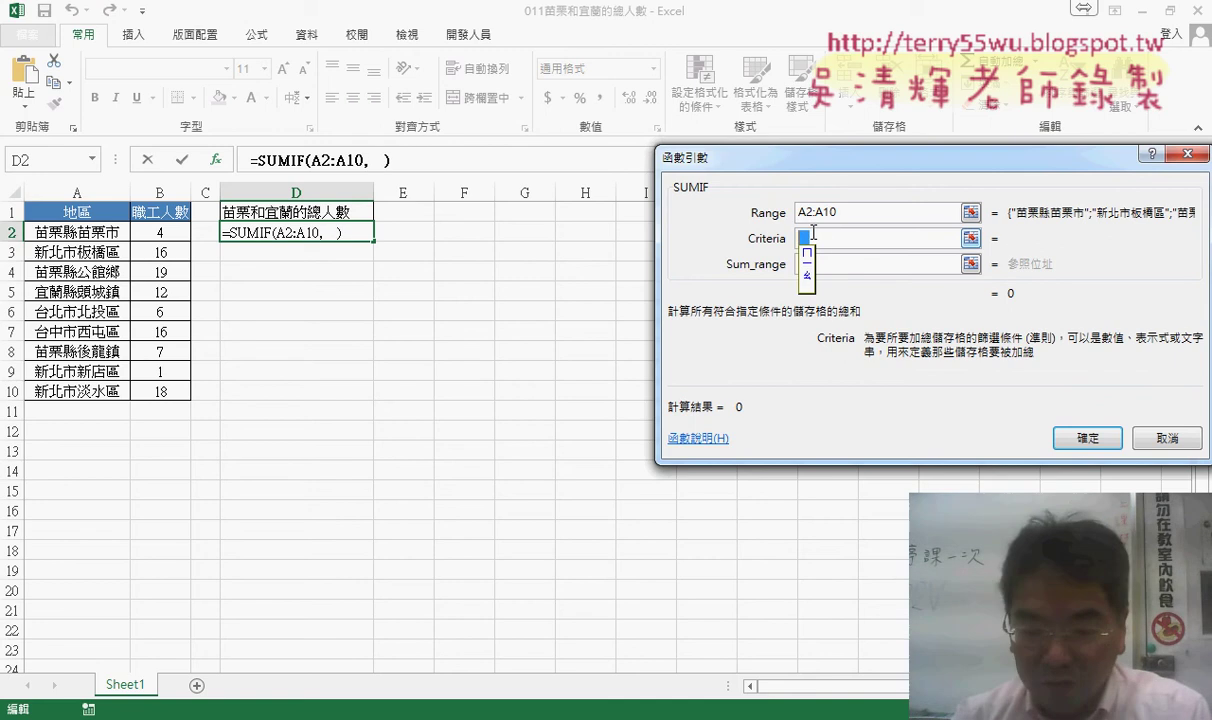
{"action": "type", "text": "6xu4"}
{"action": "key", "text": "Return"}
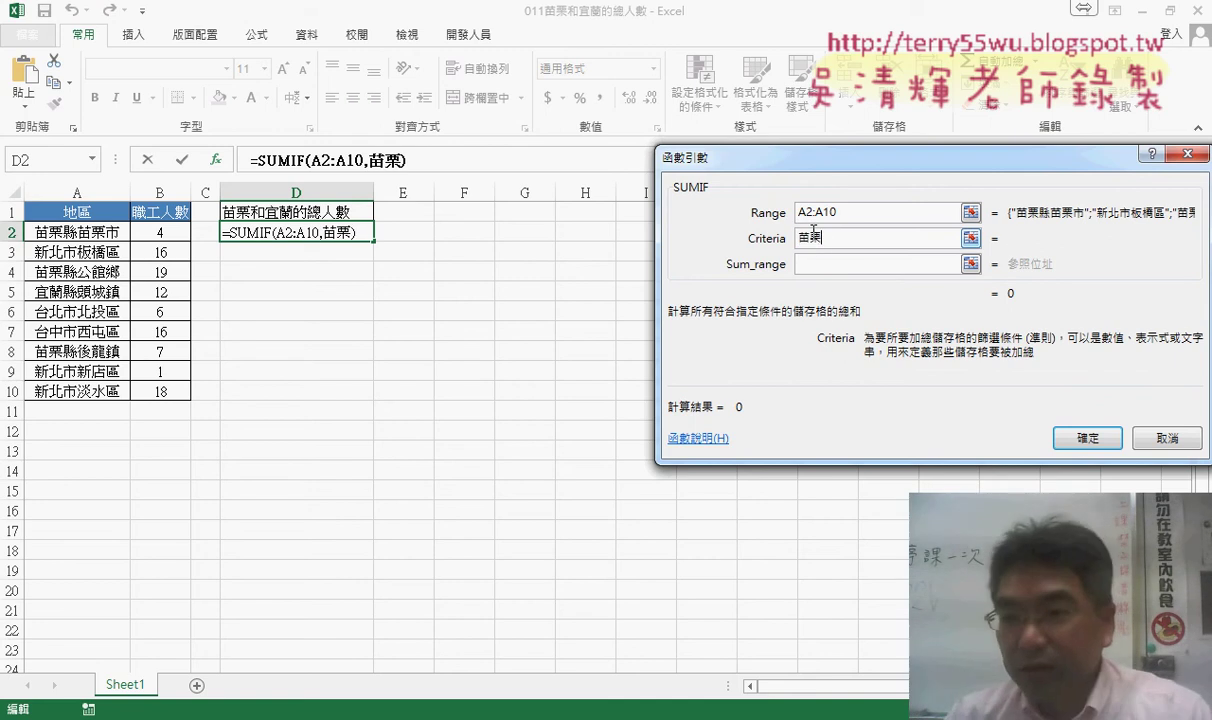
{"action": "type", "text": "*"}
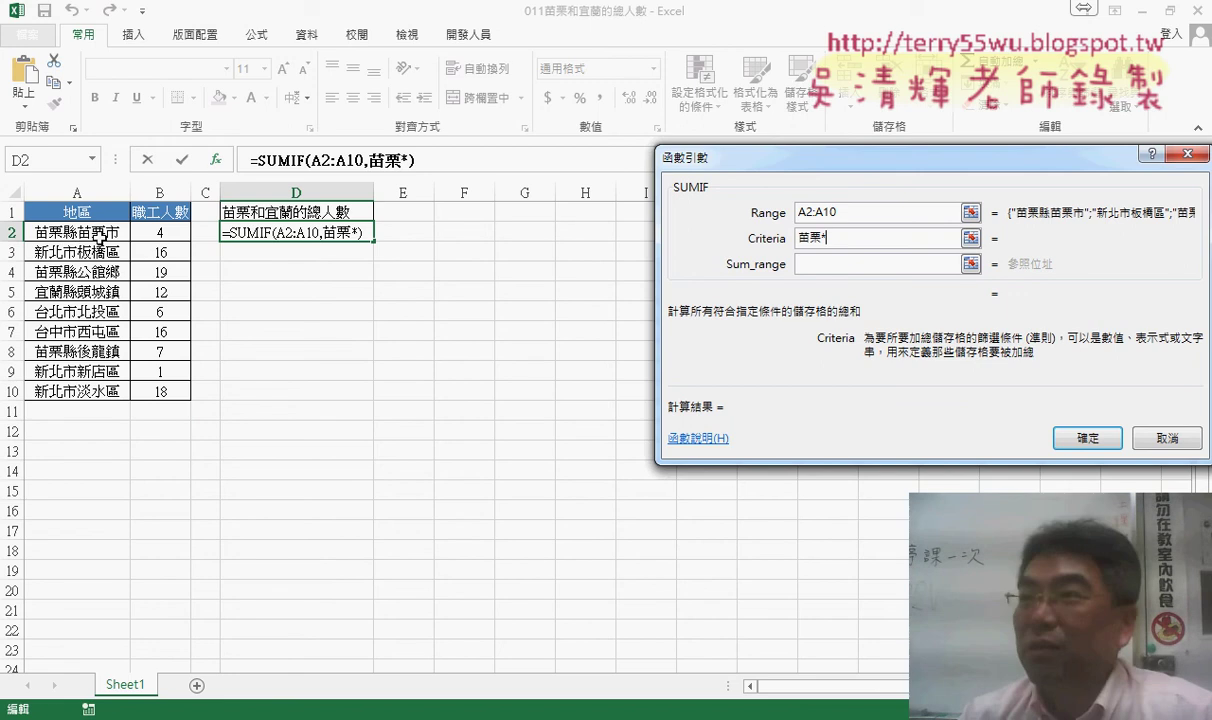
Commit the criterion so Excel wraps it in quotes as "苗栗*"
{"action": "left_click", "coordinate": [812, 264]}
{"action": "left_click", "coordinate": [778, 243]}
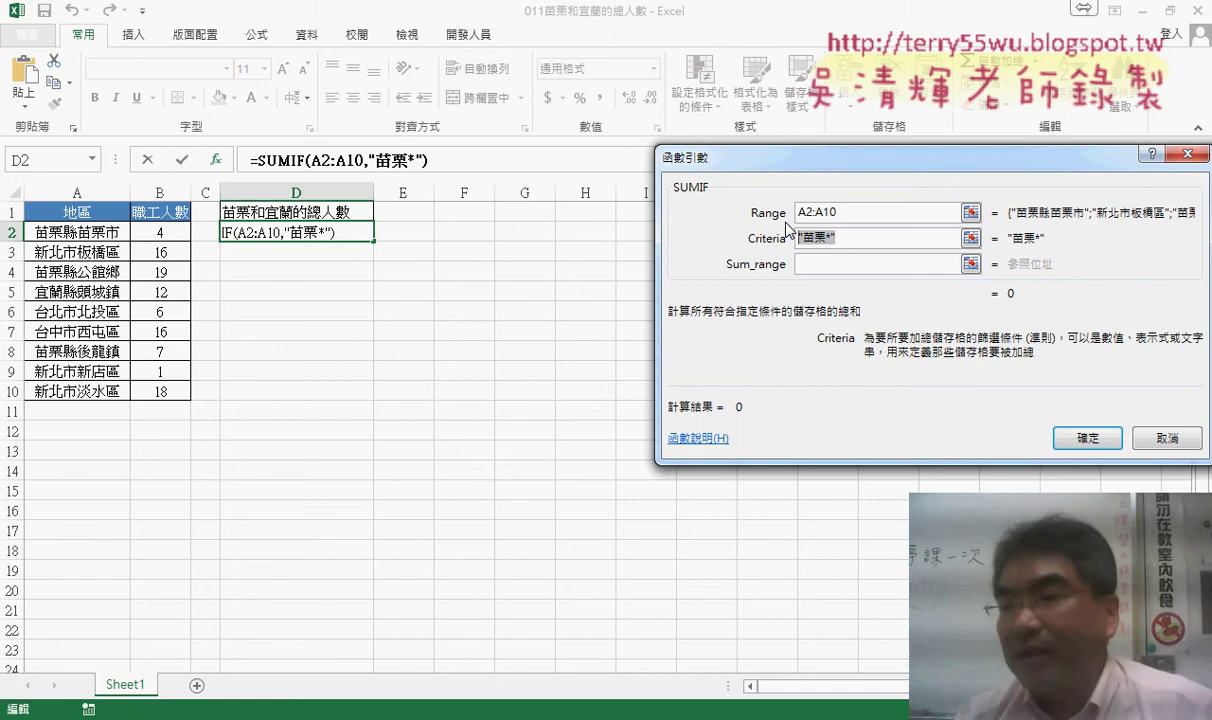
{"action": "left_click", "coordinate": [826, 237]}
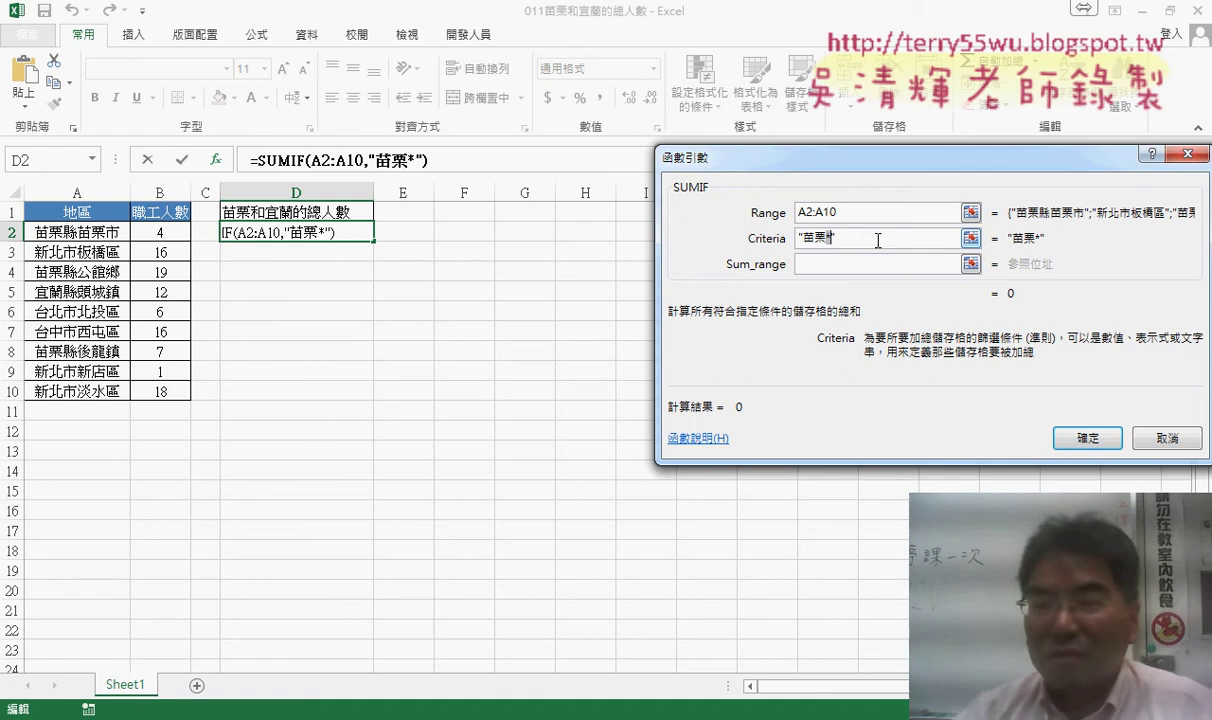
Set the sum range to B2:B10 and confirm so D2 shows 30, then select the formula text
{"action": "left_click", "coordinate": [825, 268]}
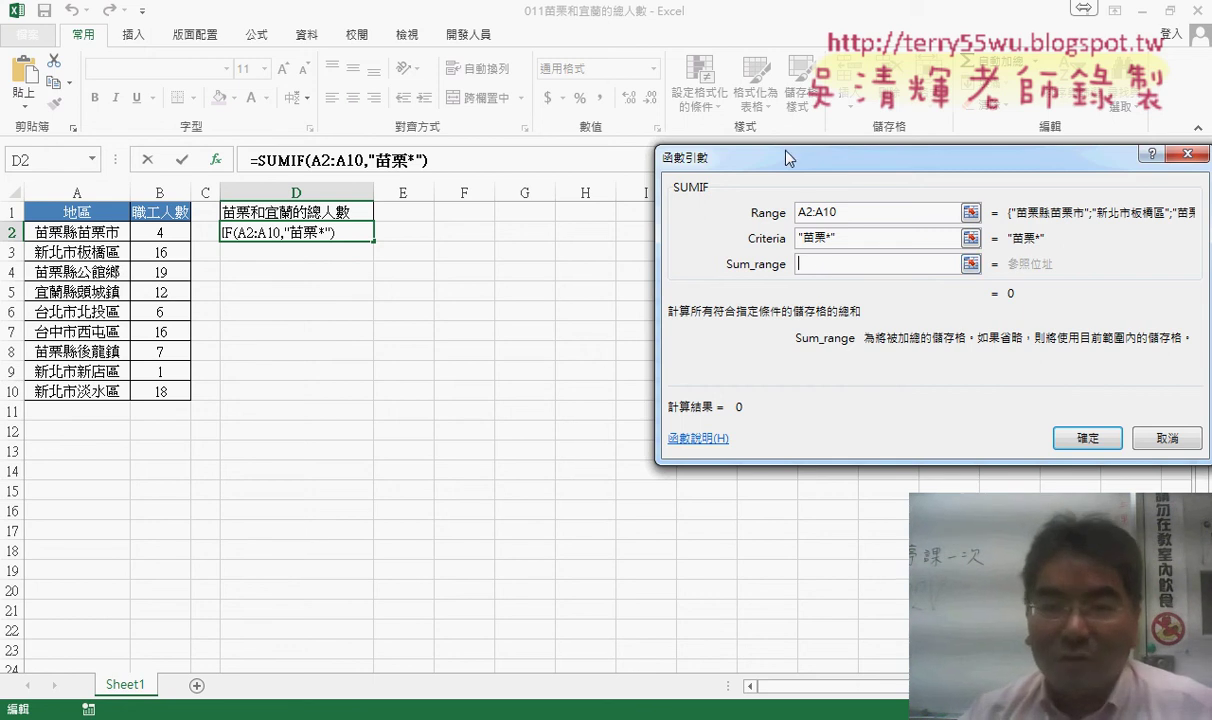
{"action": "left_click_drag", "start_coordinate": [786, 163], "coordinate": [557, 202]}
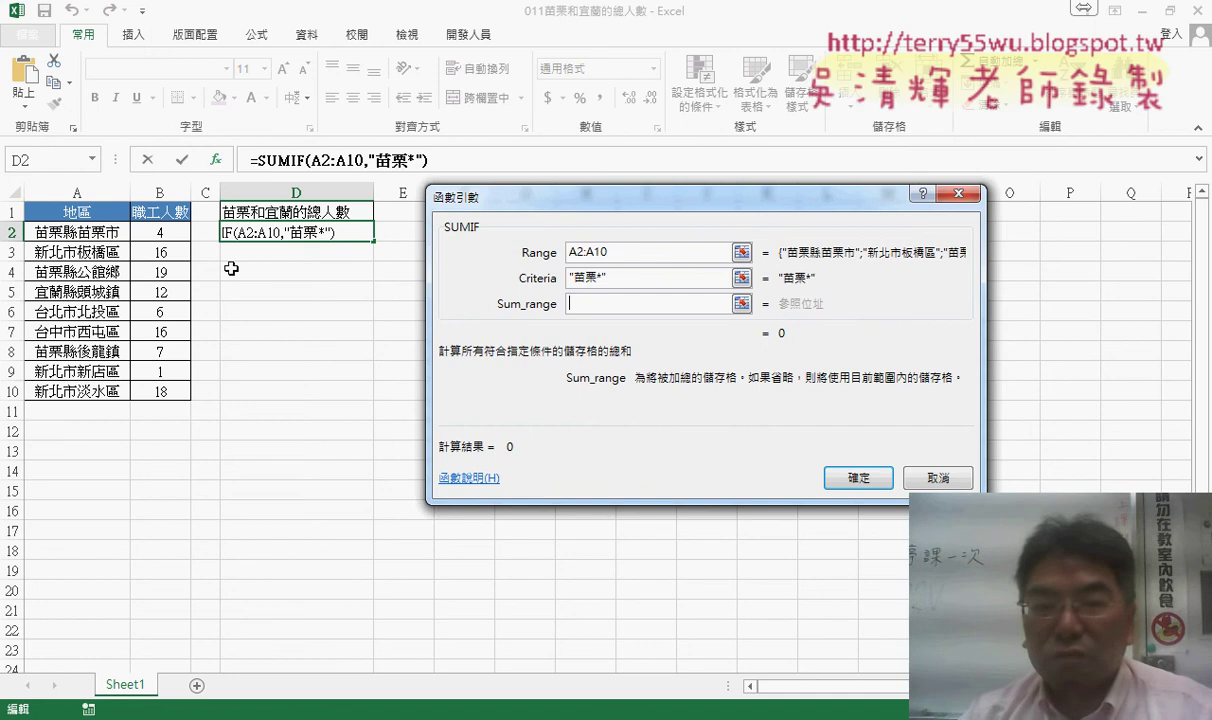
{"action": "left_click_drag", "start_coordinate": [160, 232], "coordinate": [167, 385]}
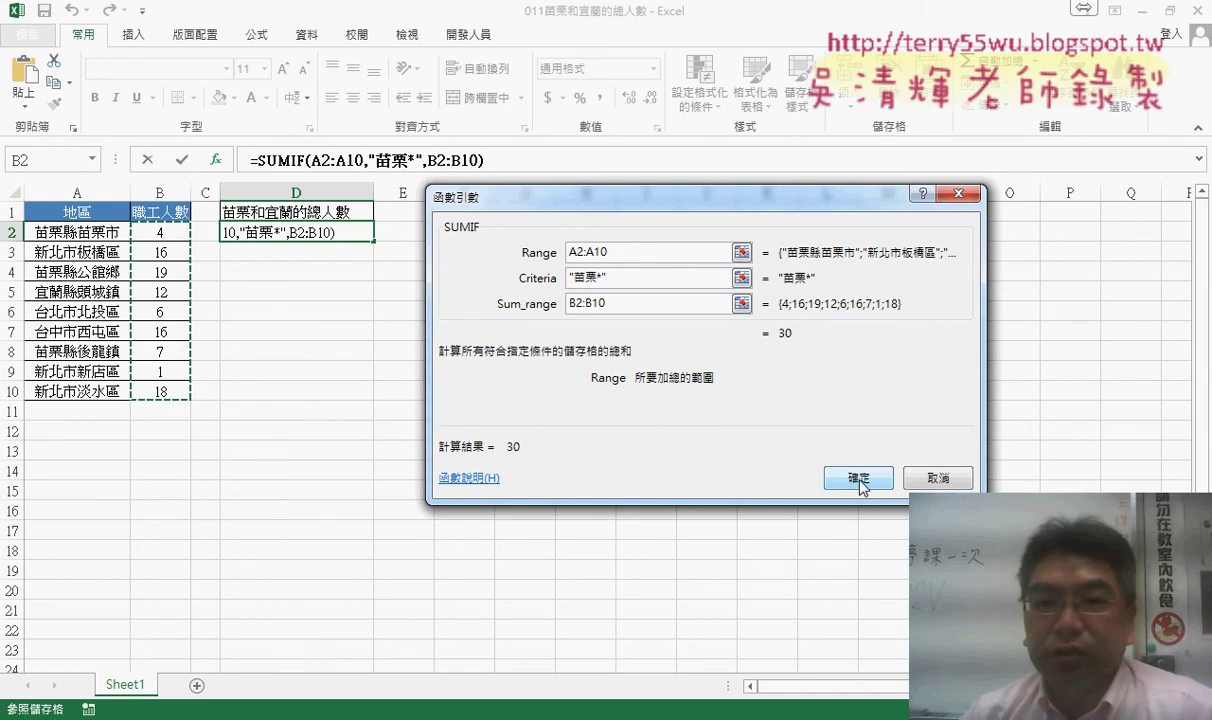
{"action": "left_click", "coordinate": [858, 470]}
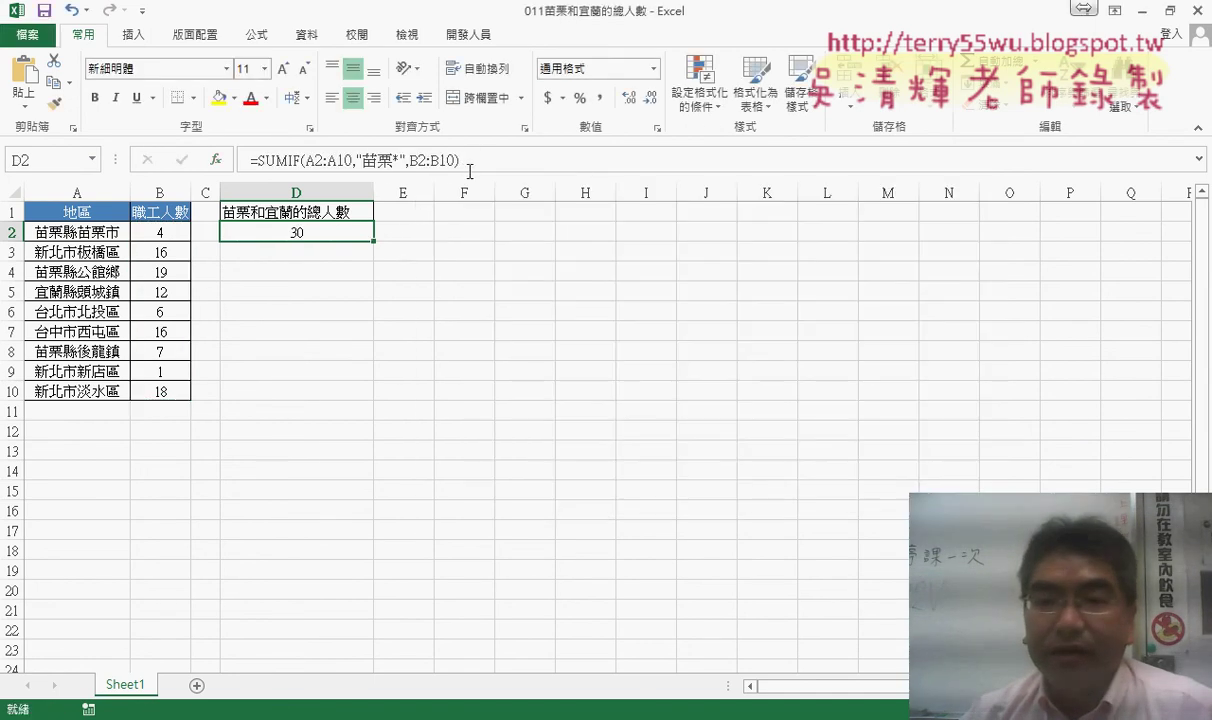
{"action": "left_click_drag", "start_coordinate": [458, 162], "coordinate": [259, 164]}
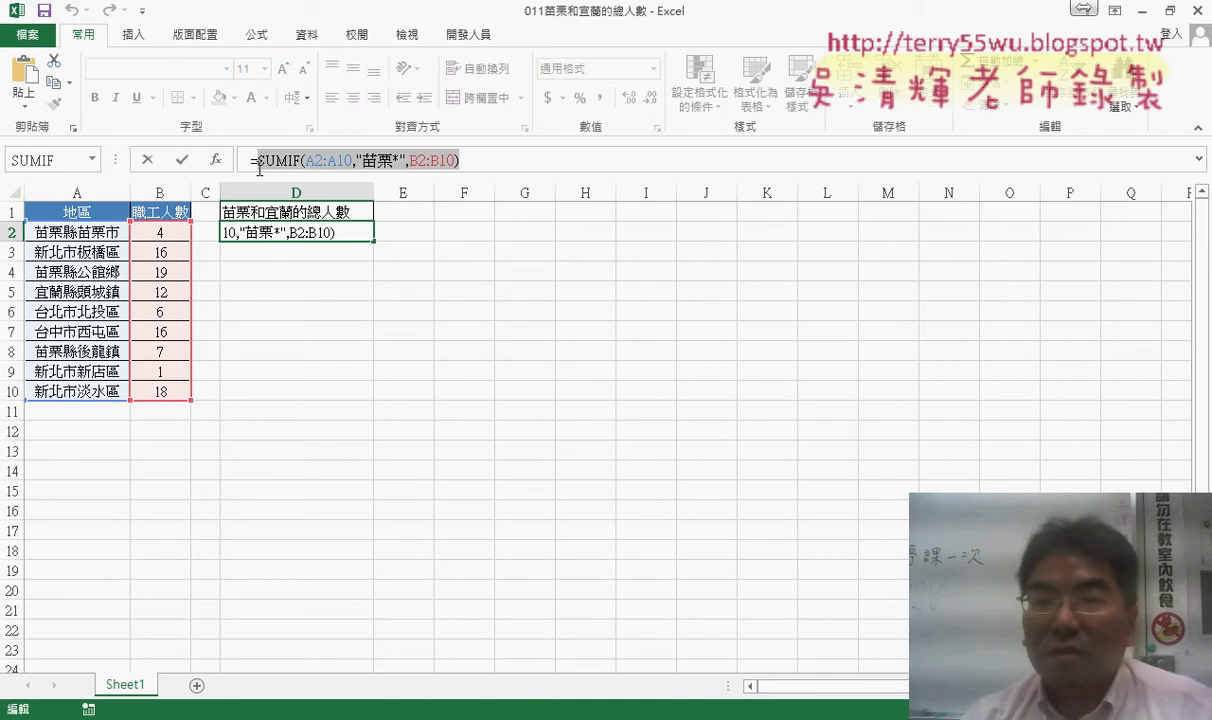
Append +SUMIF(A2:A10,"宜蘭*",B2:B10) to D2's formula so it totals 42
{"action": "left_click", "coordinate": [552, 162]}
{"action": "type", "text": "+"}
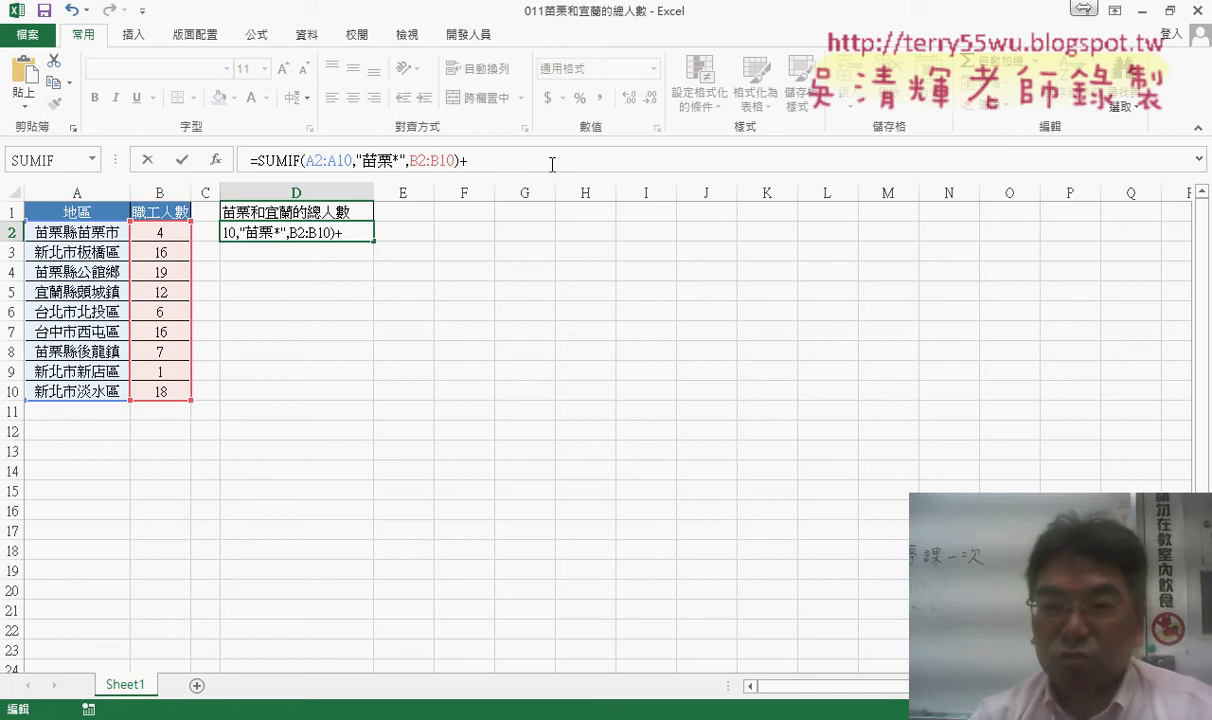
{"action": "type", "text": "SUMIF(A2:A10,\"苗栗*\",B2:B10)"}
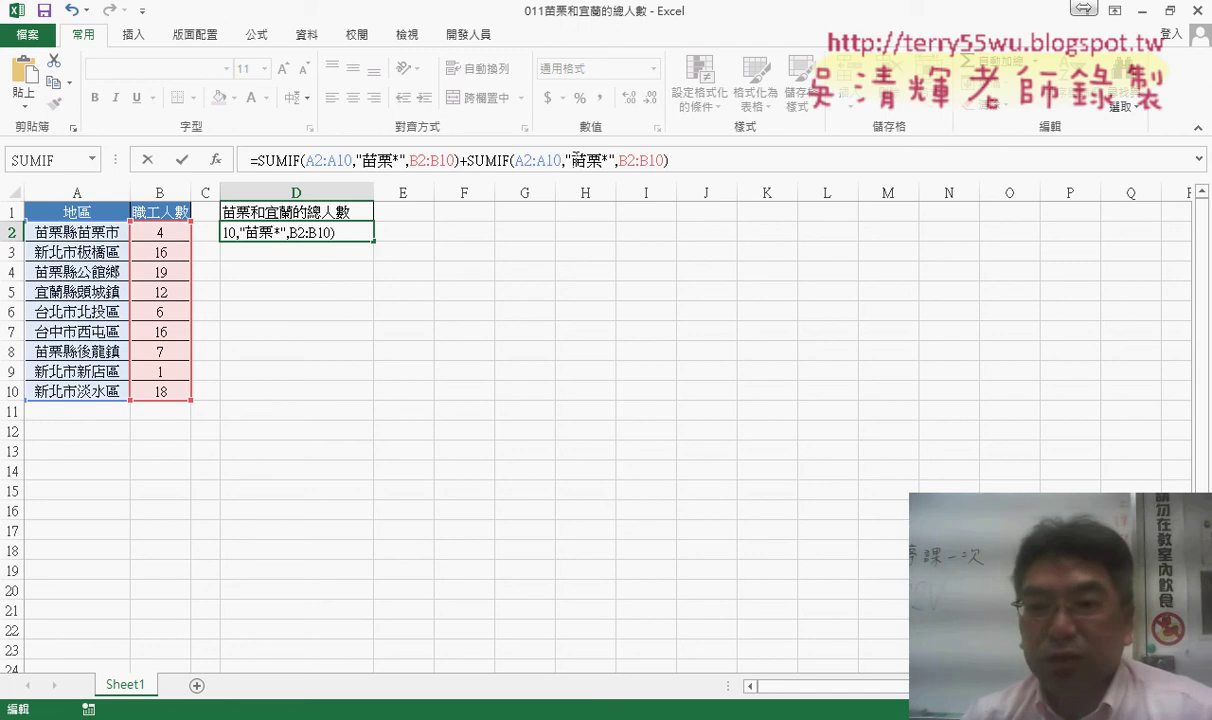
{"action": "left_click_drag", "start_coordinate": [573, 160], "coordinate": [600, 160]}
{"action": "type", "text": "u"}
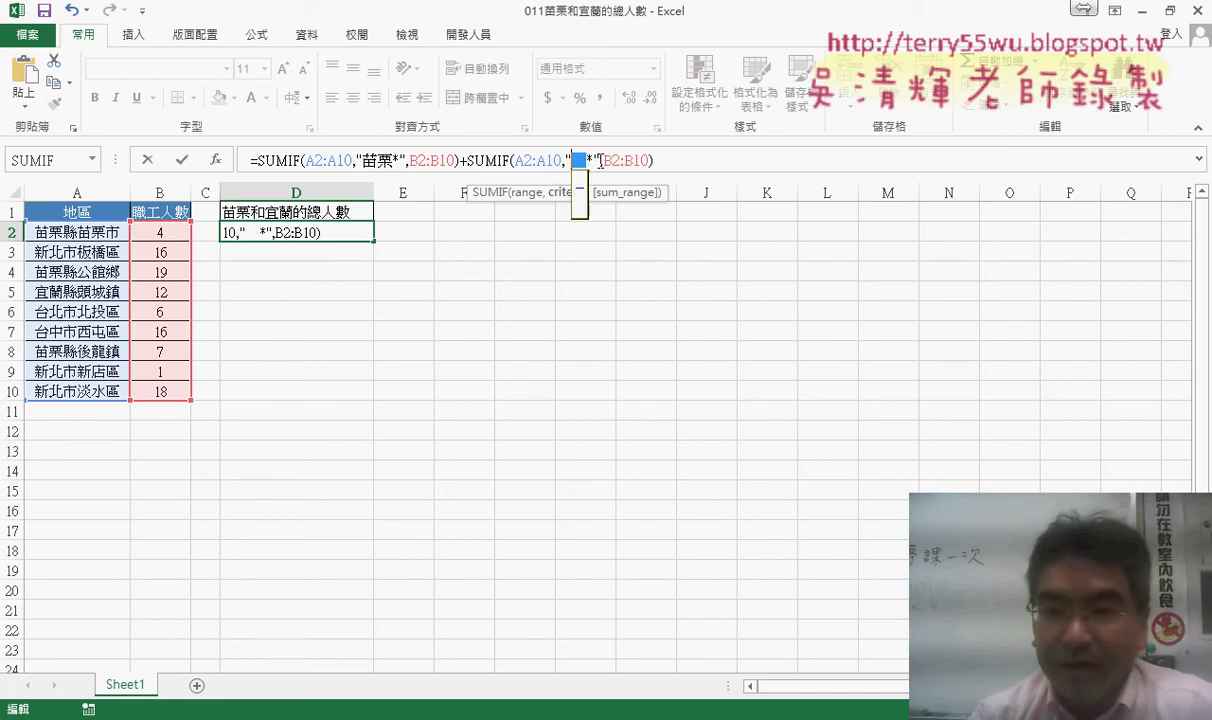
{"action": "key", "text": "space"}
{"action": "type", "text": "宜蘭"}
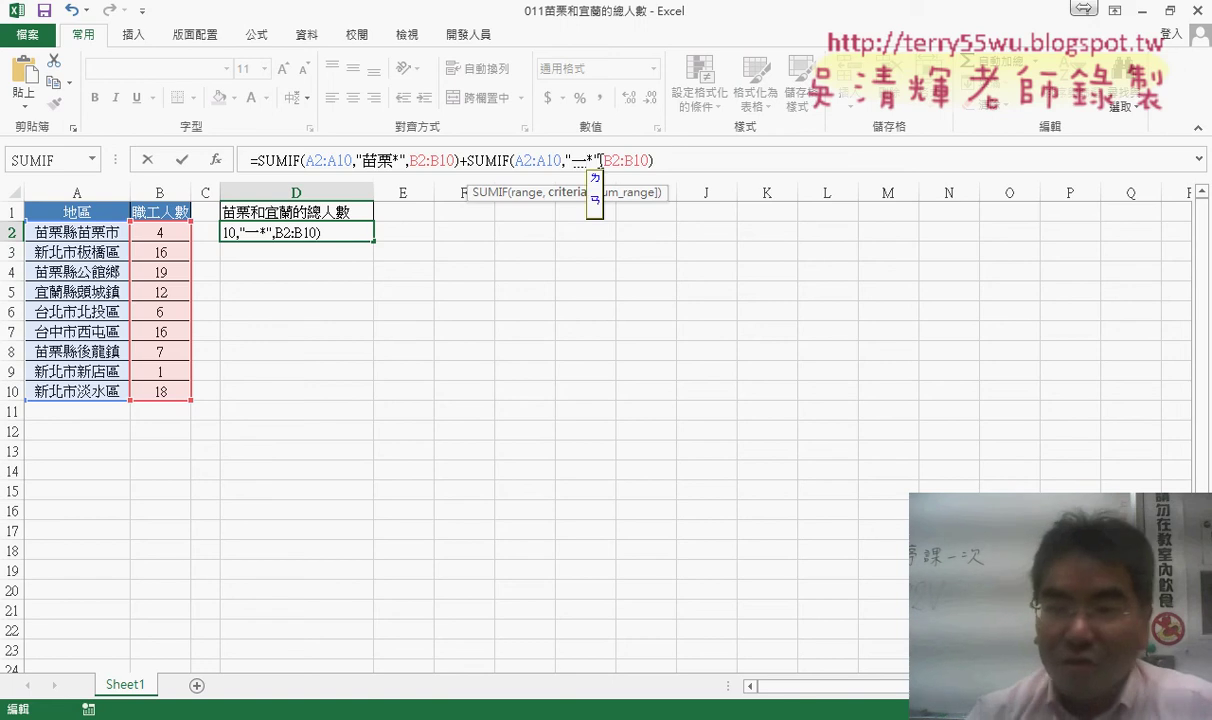
{"action": "key", "text": "Return"}
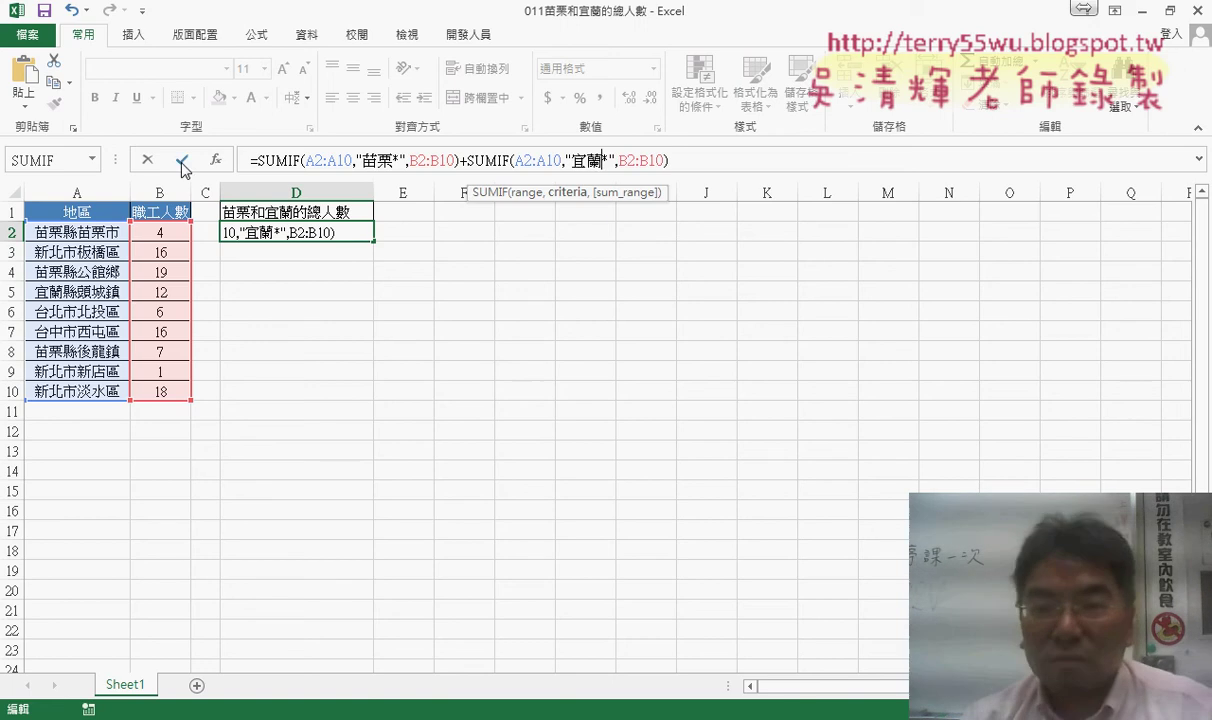
{"action": "left_click", "coordinate": [181, 160]}
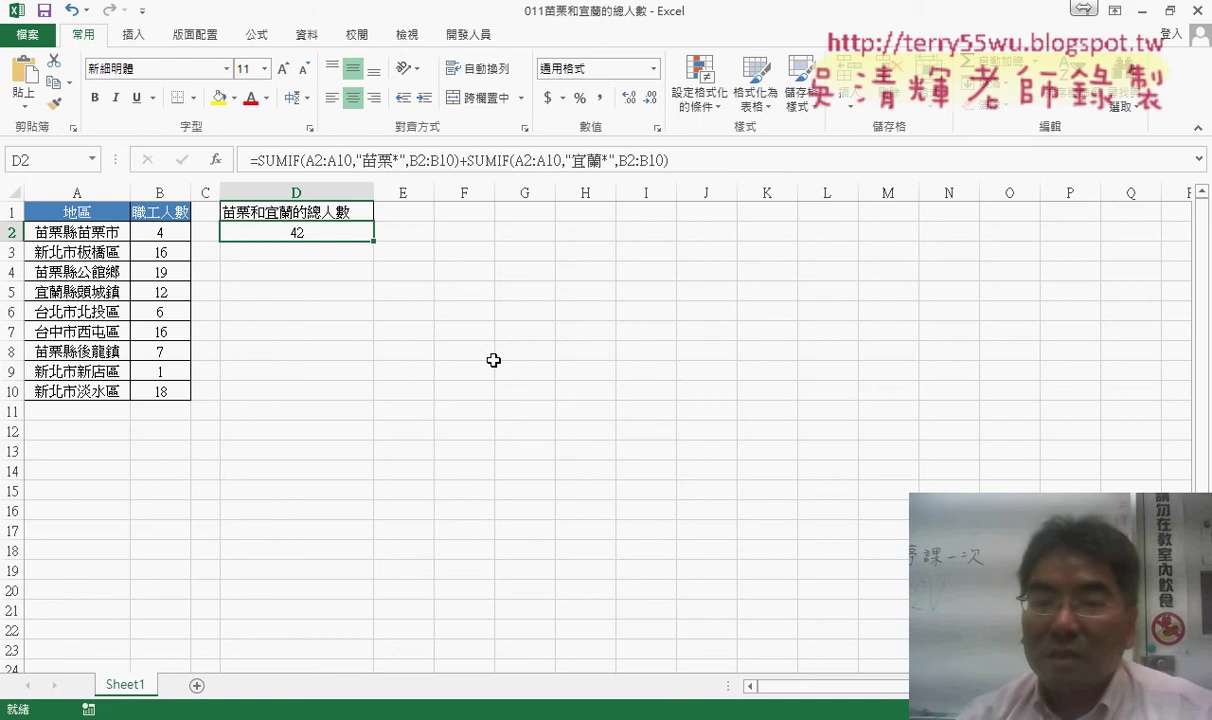
Duplicate the Sheet1 tab and rename the new sheet VBA
{"action": "left_click_drag", "start_coordinate": [150, 692], "coordinate": [200, 686]}
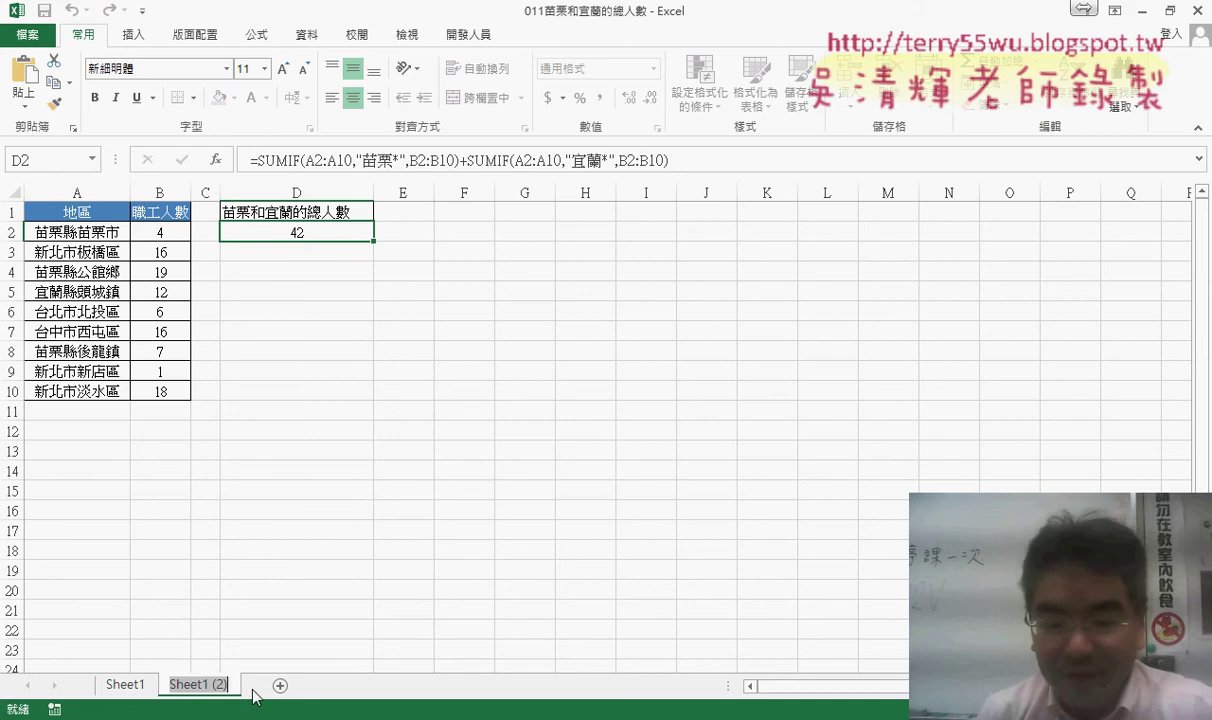
{"action": "type", "text": "VBA"}
{"action": "key", "text": "Return"}
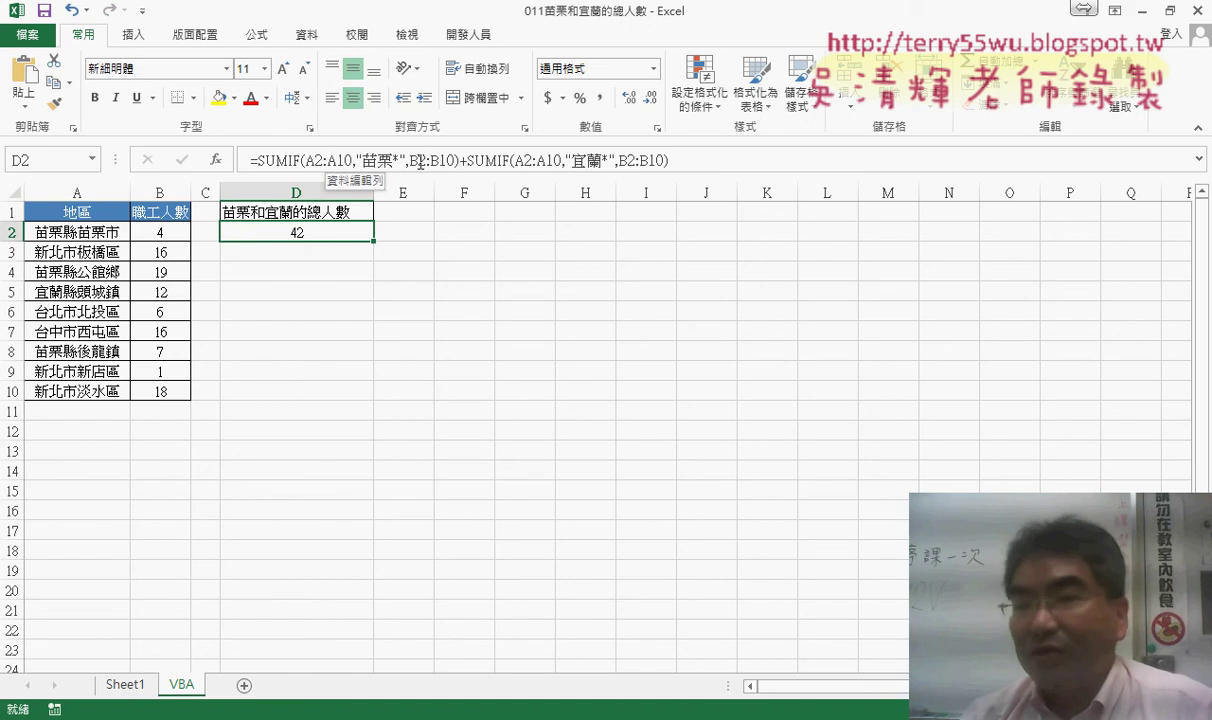
Select the whole two-part SUMIF formula of D2 in the formula bar and expand the bar
{"action": "left_click", "coordinate": [704, 162]}
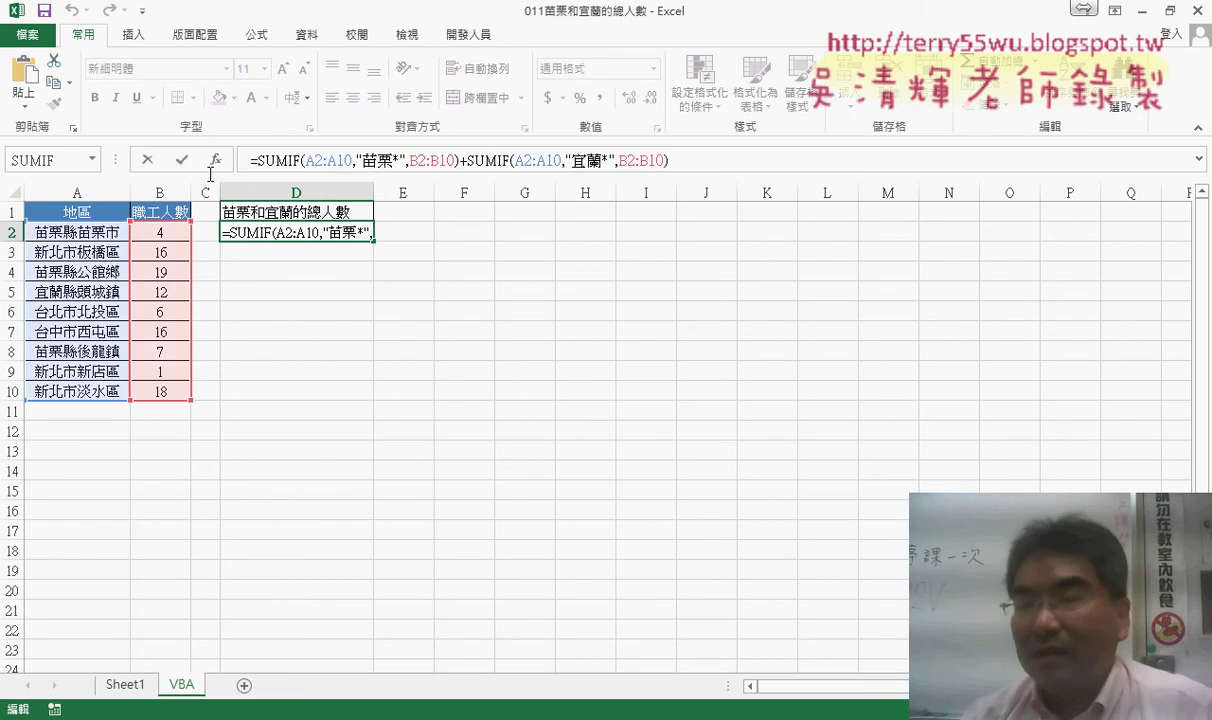
{"action": "key", "text": "shift+Home"}
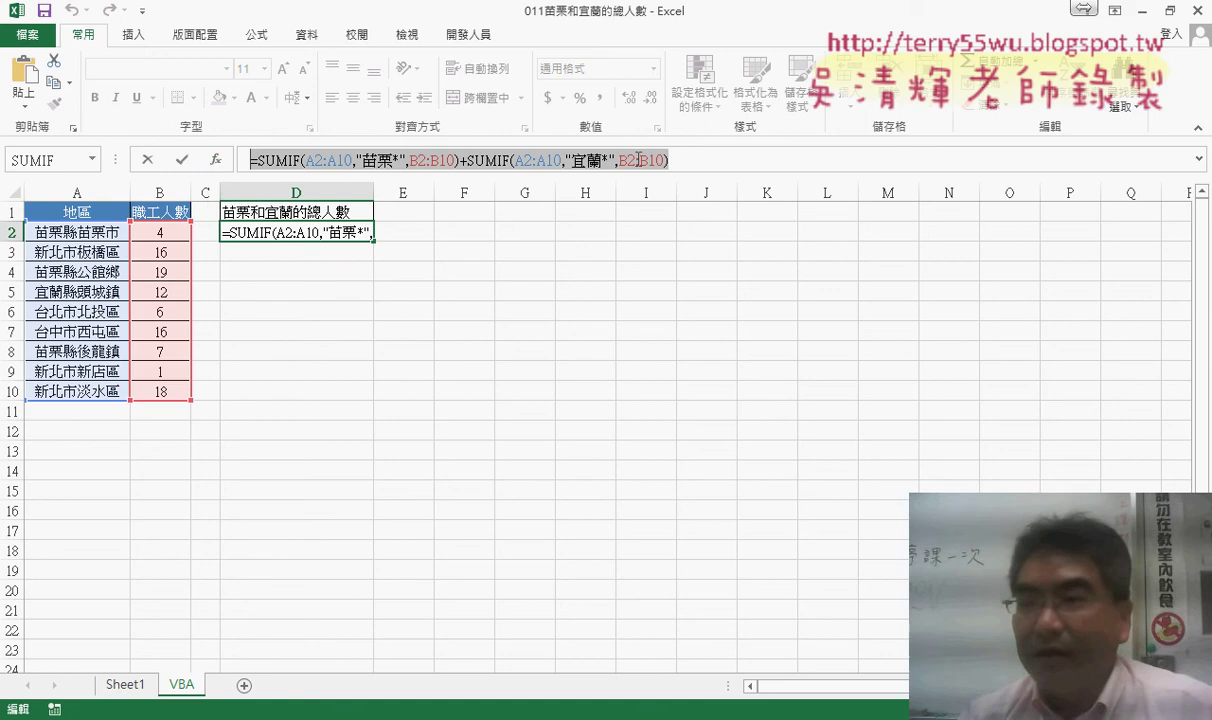
{"action": "left_click", "coordinate": [1199, 160]}
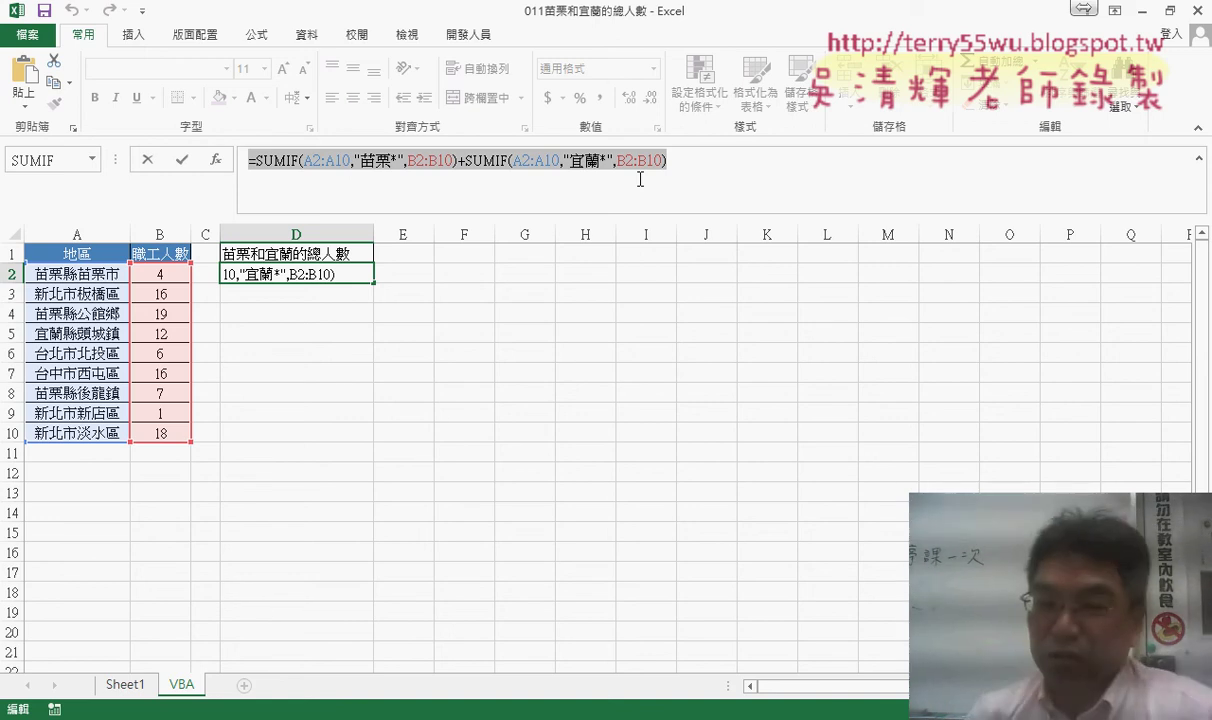
Delete D2's SUMIF formula, collapse the formula bar, and reselect the now-empty D2
{"action": "key", "text": "BackSpace"}
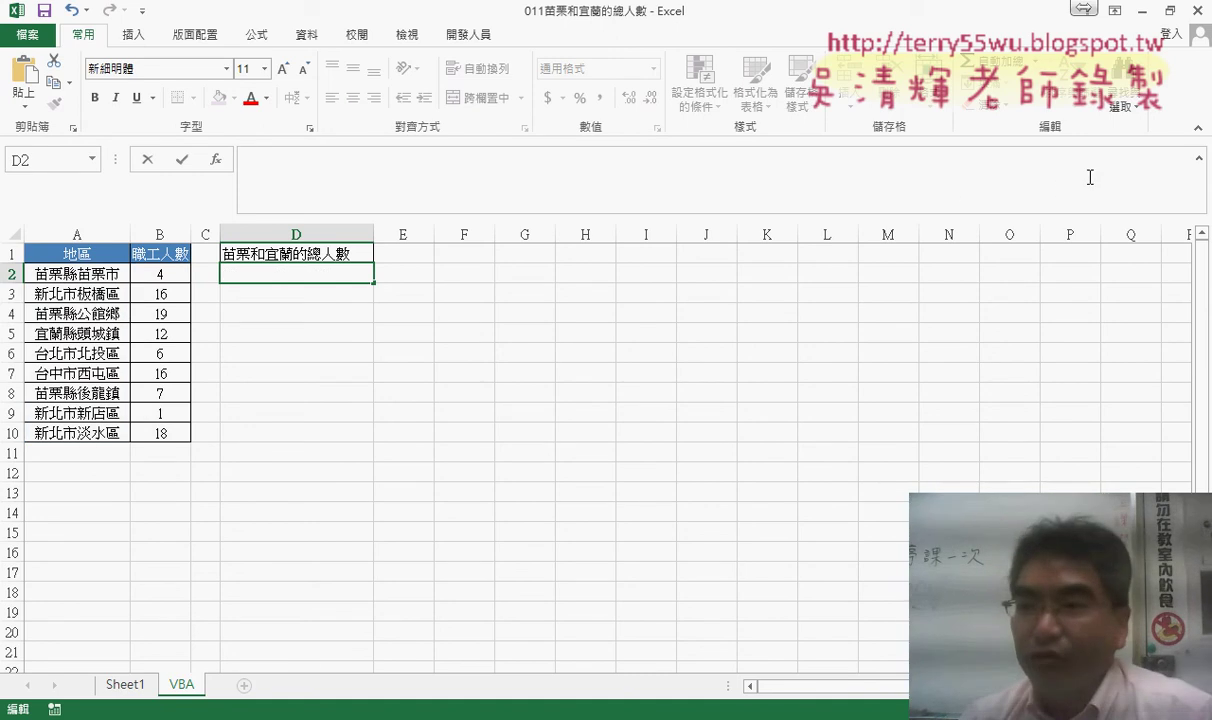
{"action": "key", "text": "ctrl+shift+u"}
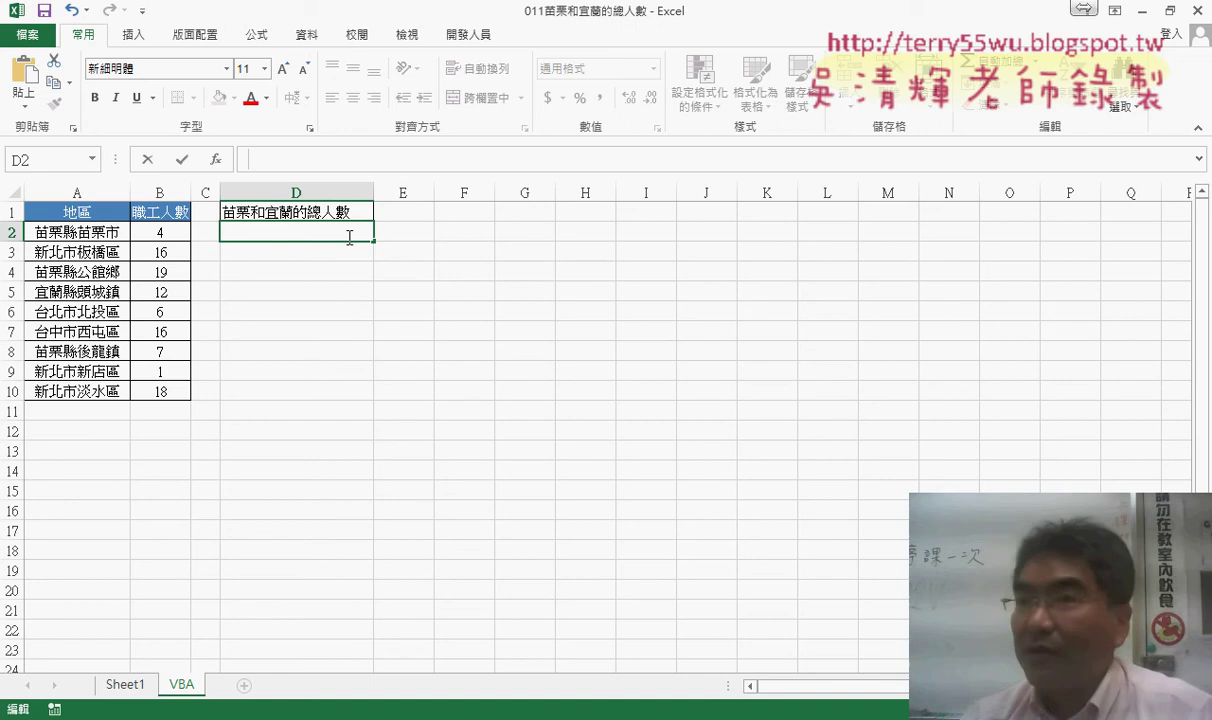
{"action": "left_click", "coordinate": [396, 273]}
{"action": "left_click", "coordinate": [352, 231]}
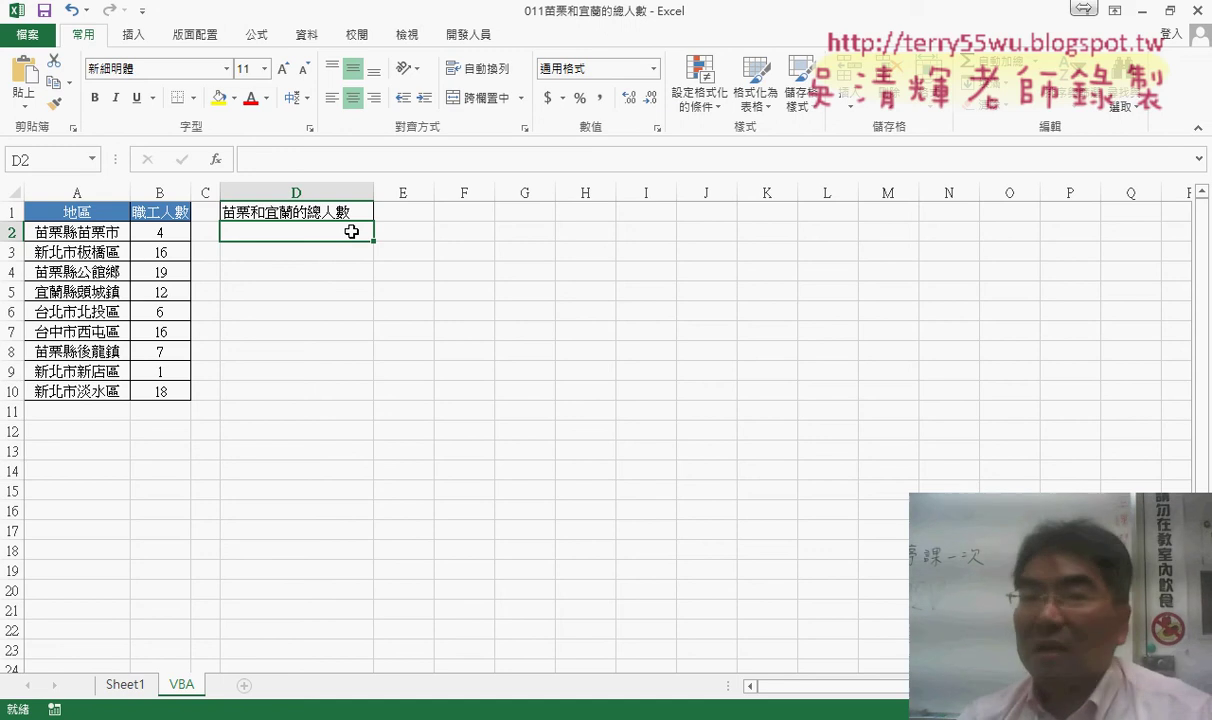
Point out data rows 2–10, the region names in A2 and A5, and the worker count in B2
{"action": "left_click", "coordinate": [12, 231]}
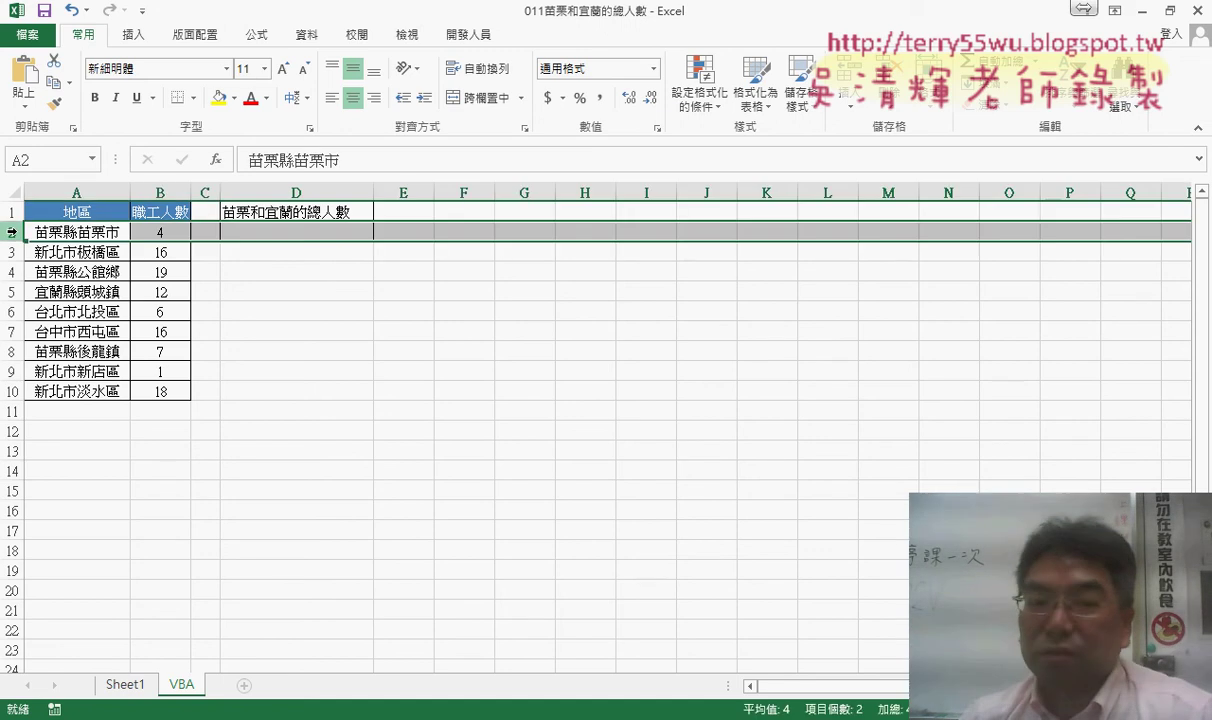
{"action": "left_click", "coordinate": [8, 391]}
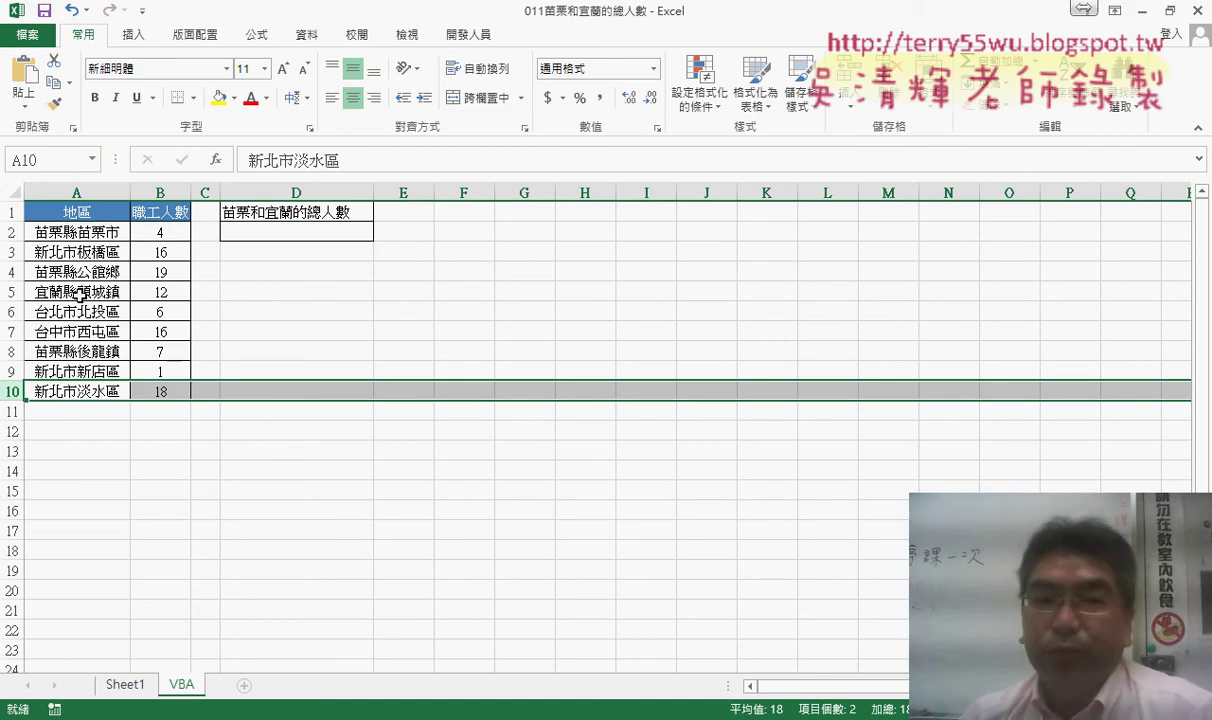
{"action": "left_click", "coordinate": [90, 232]}
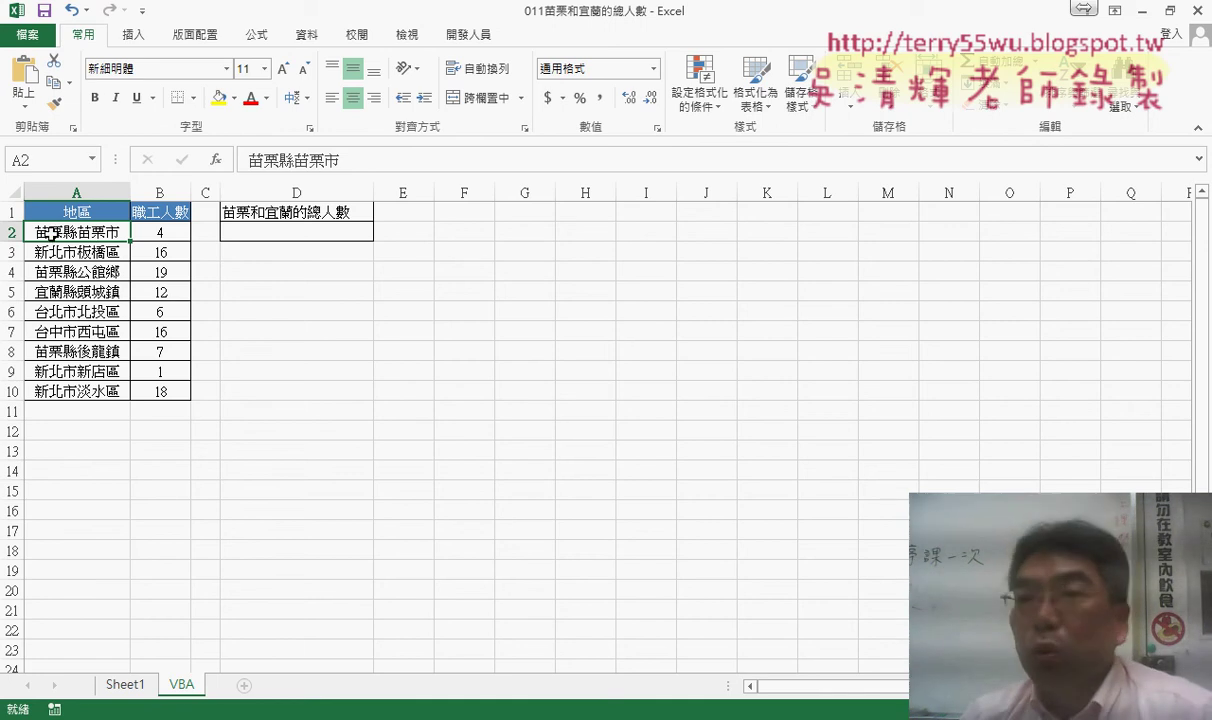
{"action": "left_click", "coordinate": [47, 293]}
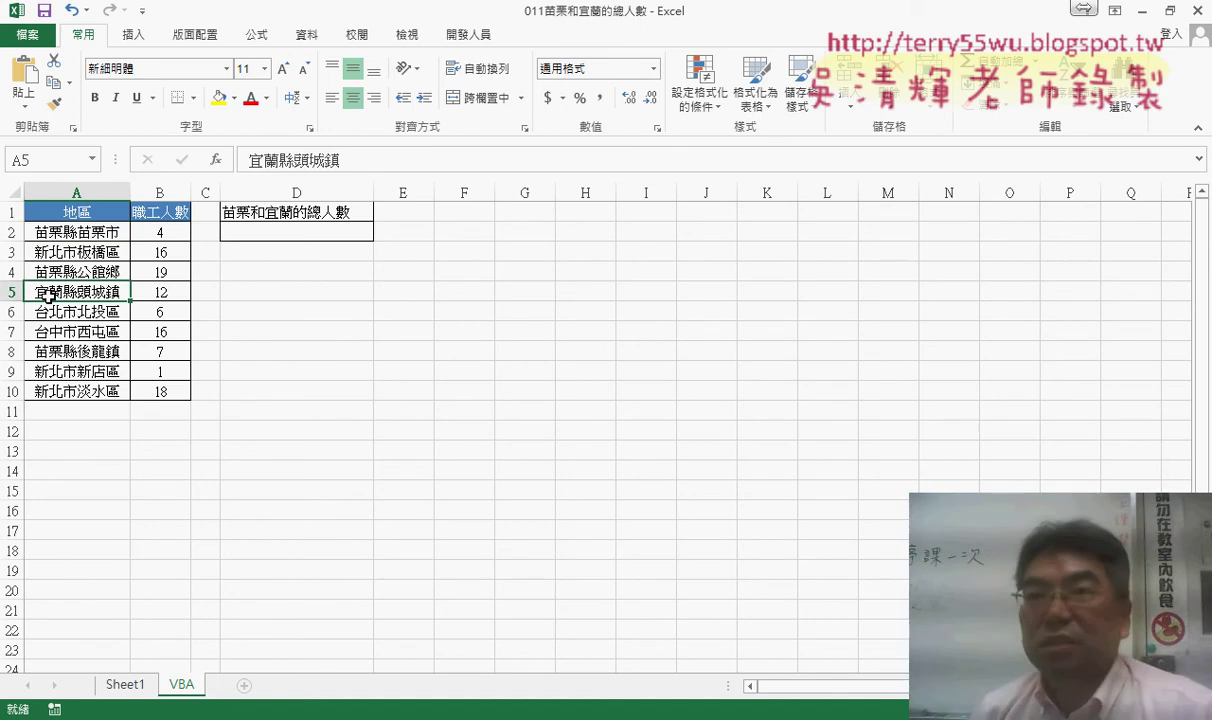
{"action": "left_click", "coordinate": [183, 231]}
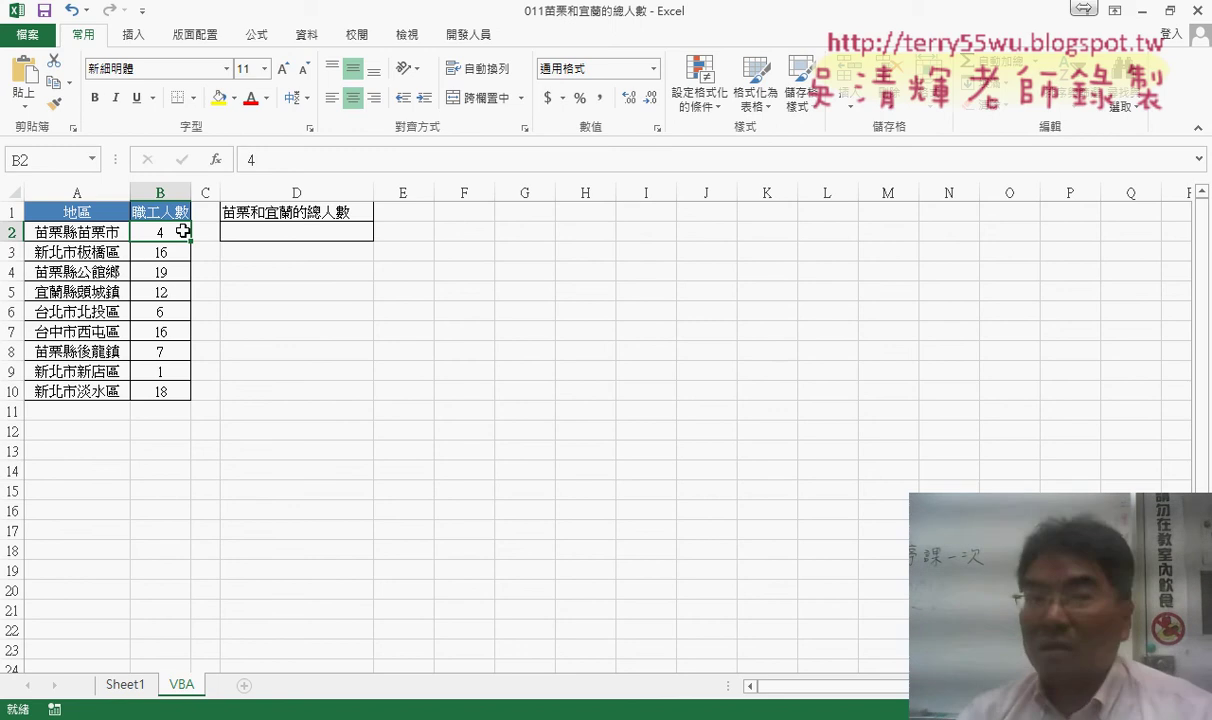
Open the Visual Basic editor from the Developer tab and insert Module1 into the workbook's project
{"action": "left_click", "coordinate": [468, 34]}
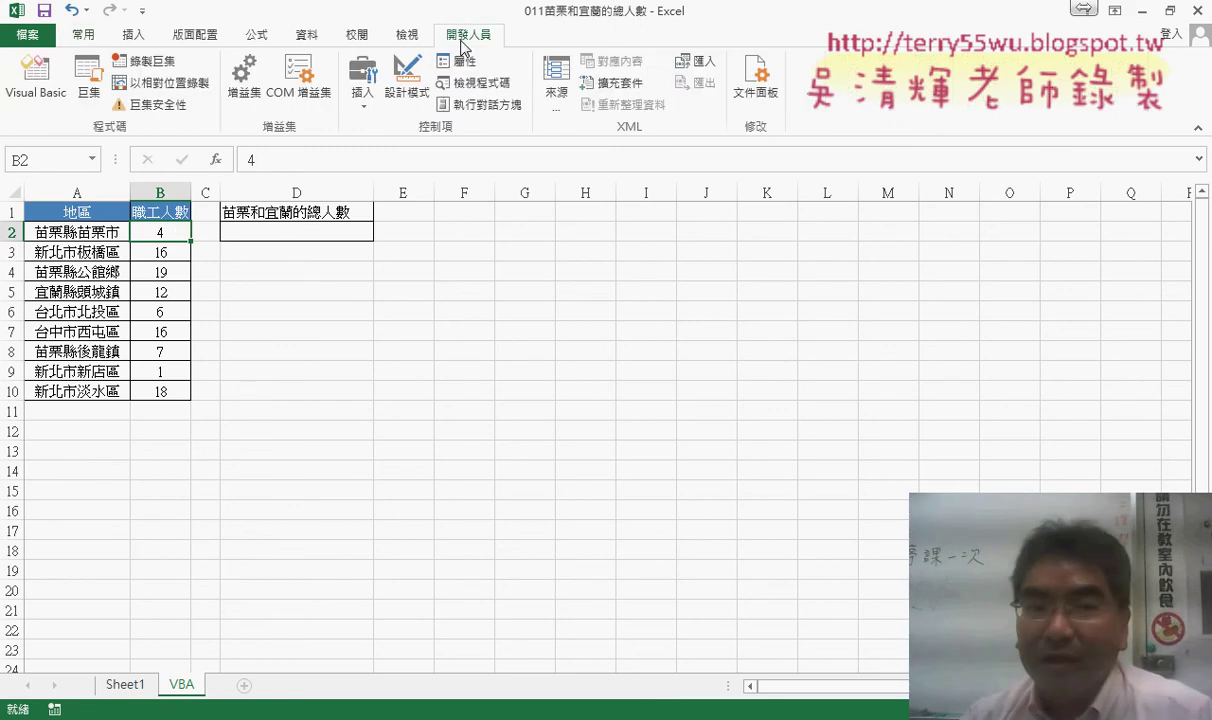
{"action": "left_click", "coordinate": [60, 88]}
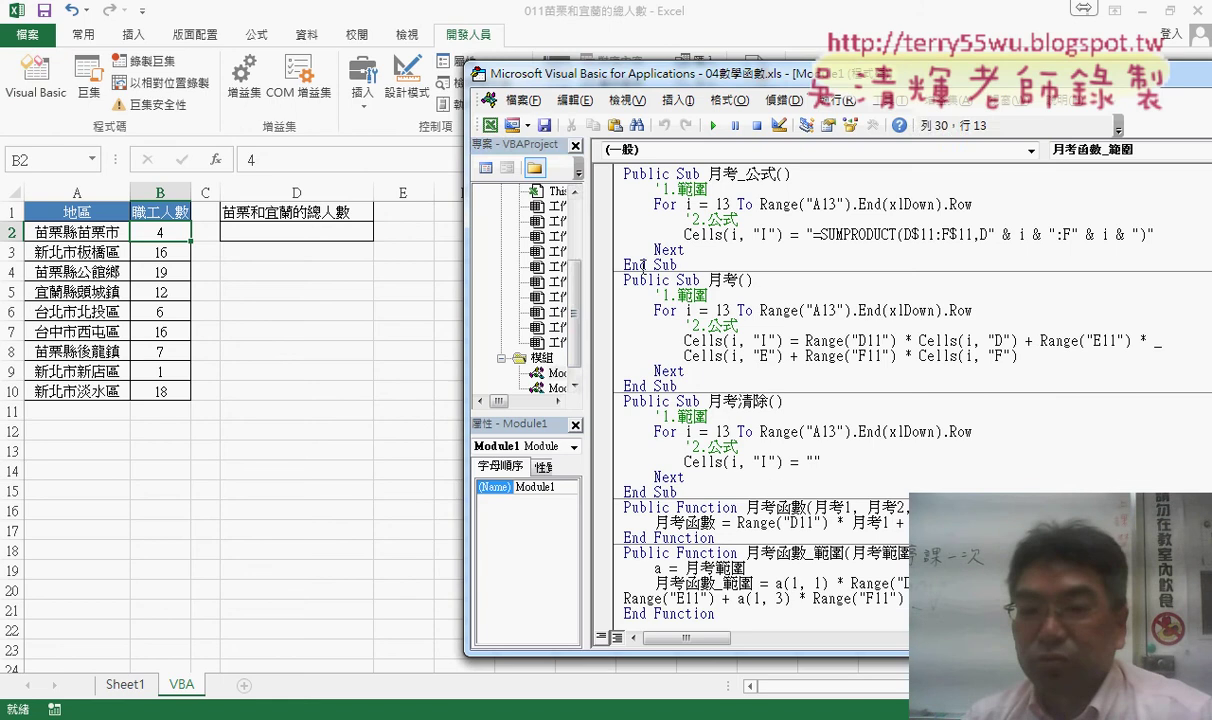
{"action": "left_click_drag", "start_coordinate": [577, 310], "coordinate": [576, 230]}
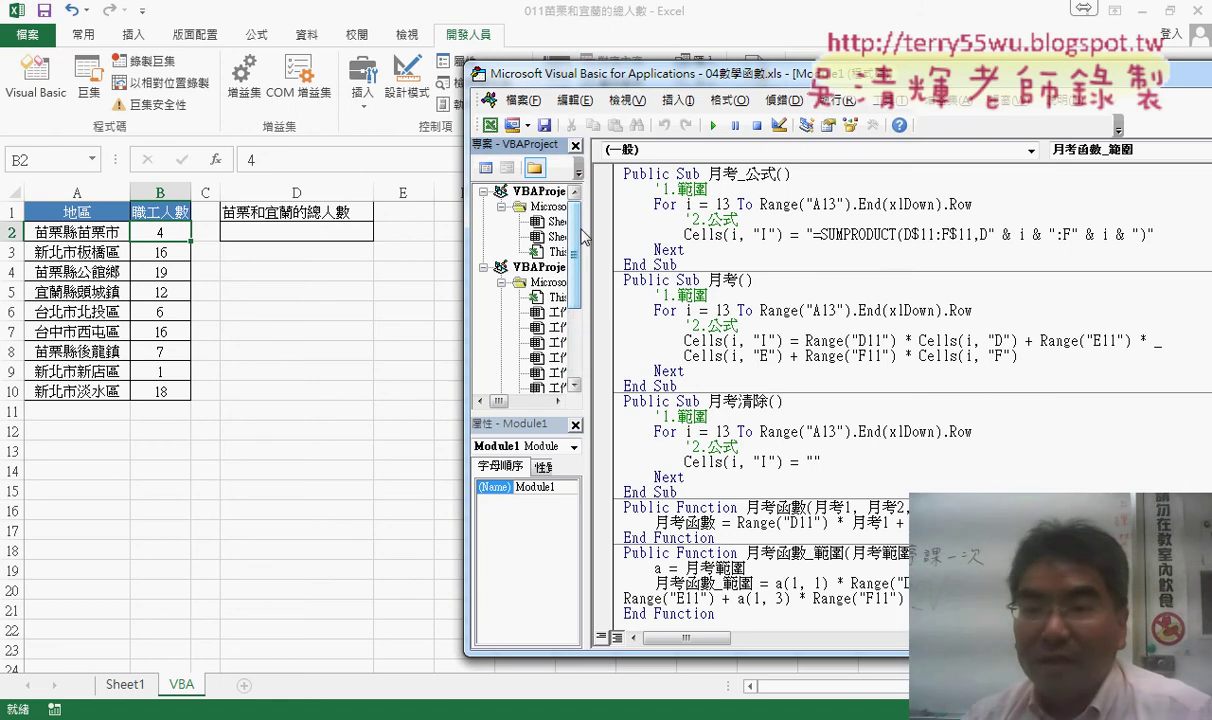
{"action": "left_click_drag", "start_coordinate": [677, 236], "coordinate": [676, 236]}
{"action": "right_click", "coordinate": [585, 237]}
{"action": "mouse_move", "coordinate": [660, 314]}
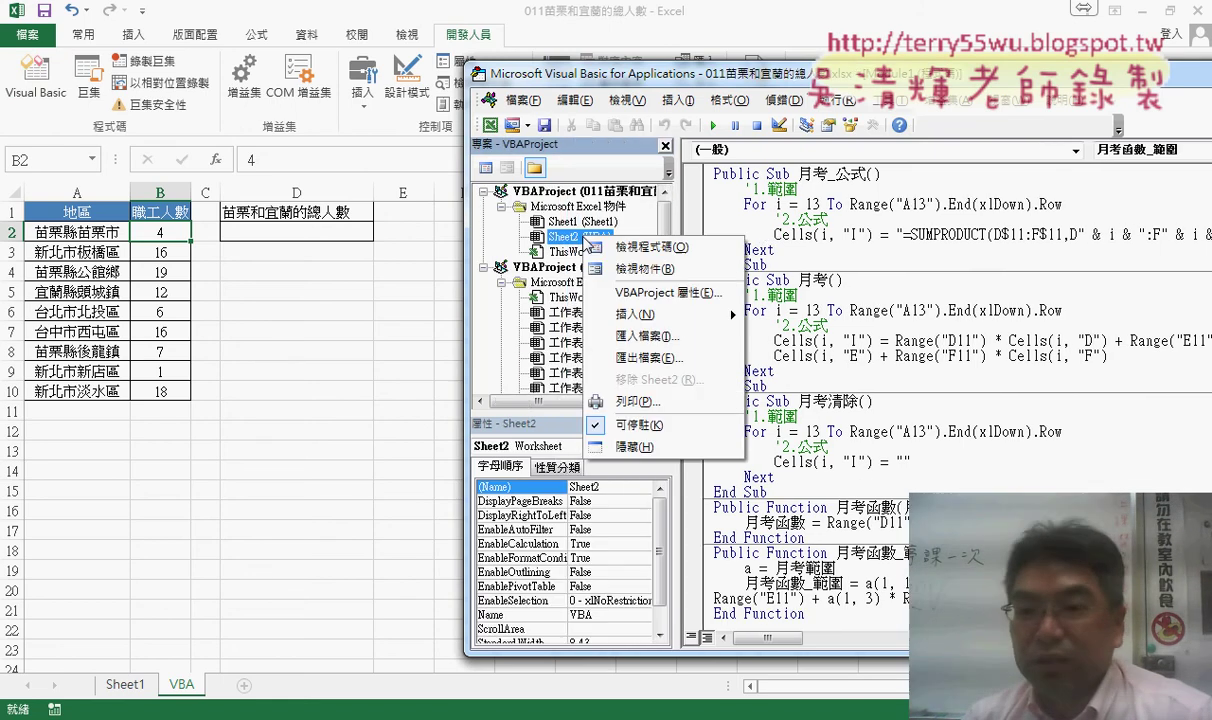
{"action": "left_click", "coordinate": [797, 337]}
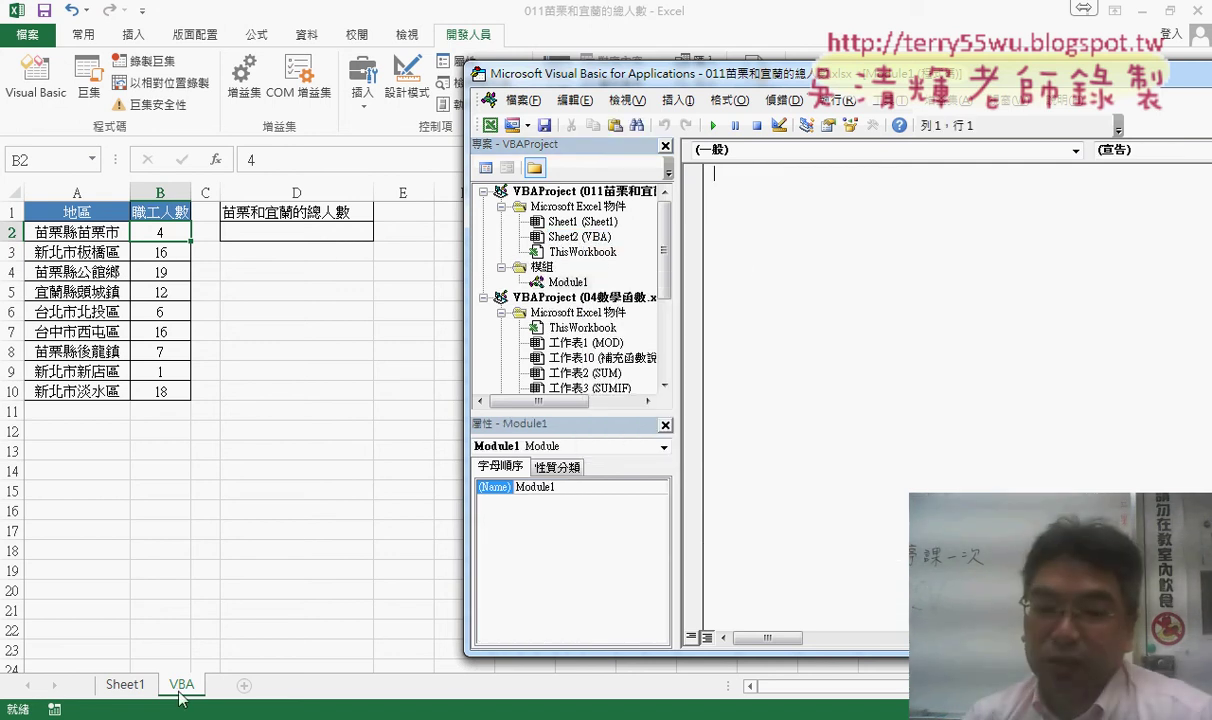
Open 007產線人員工資之和 from the 04_數學函數 Drive folder and select its Public Sub macro code
{"action": "left_click", "coordinate": [200, 630]}
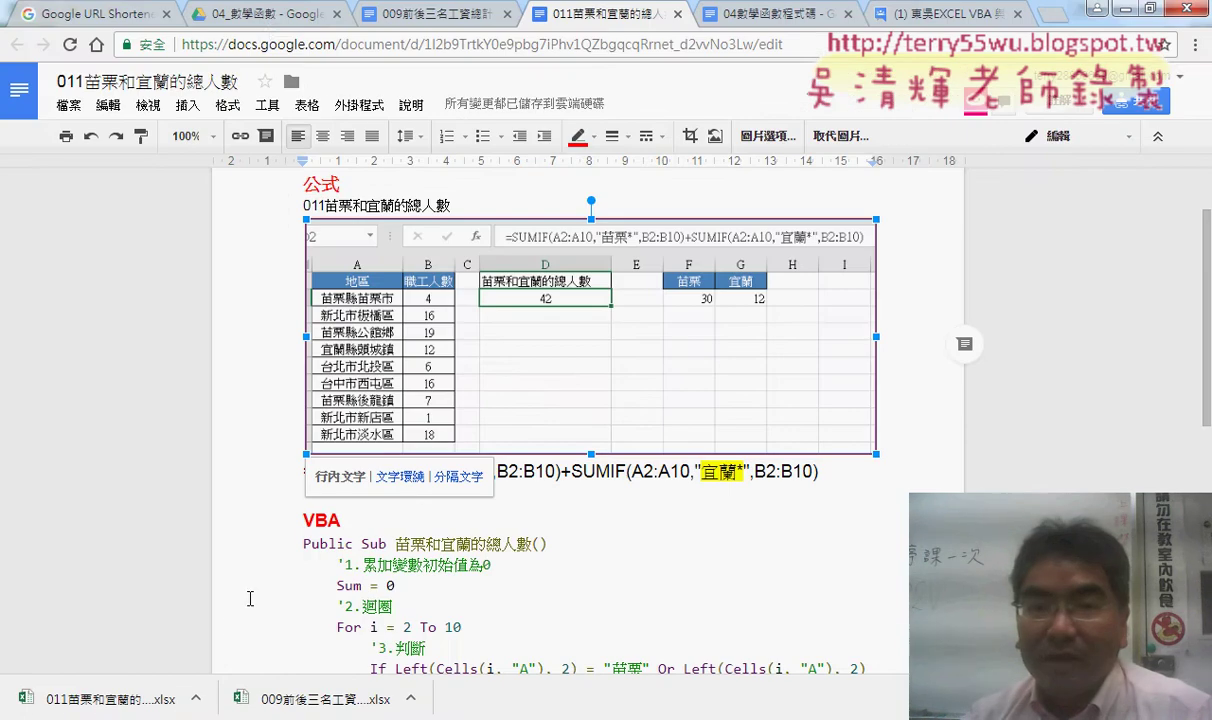
{"action": "left_click", "coordinate": [268, 20]}
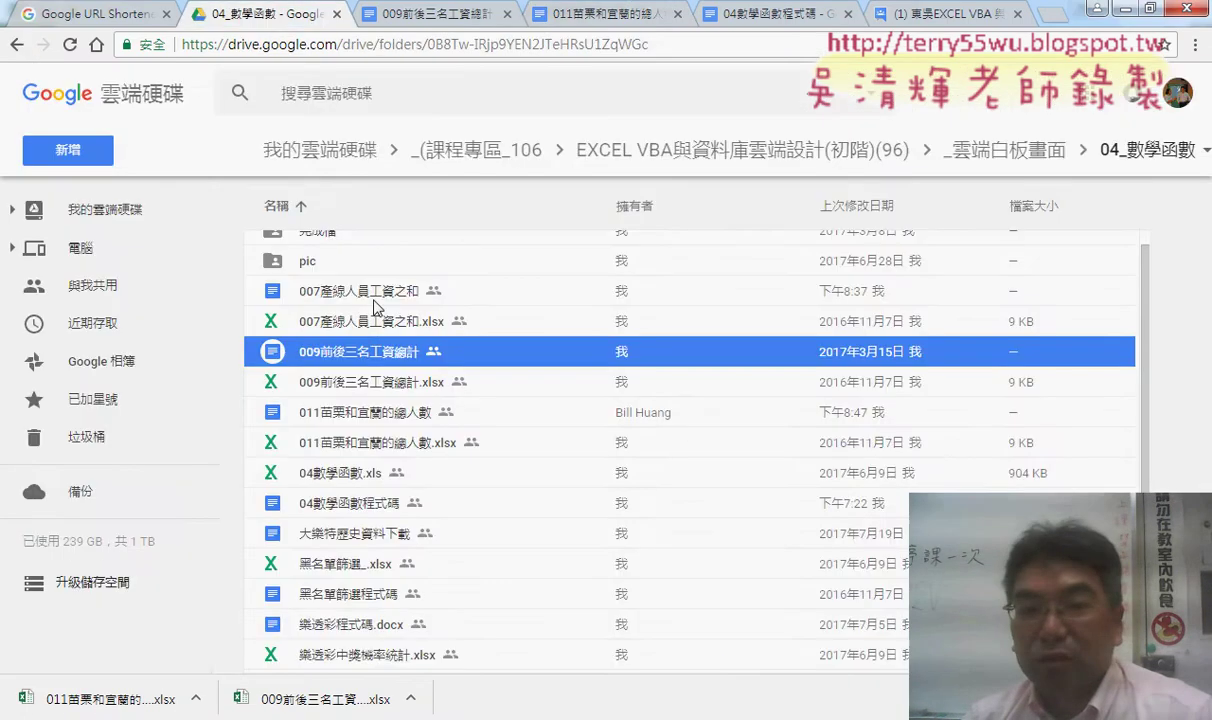
{"action": "double_click", "coordinate": [373, 292]}
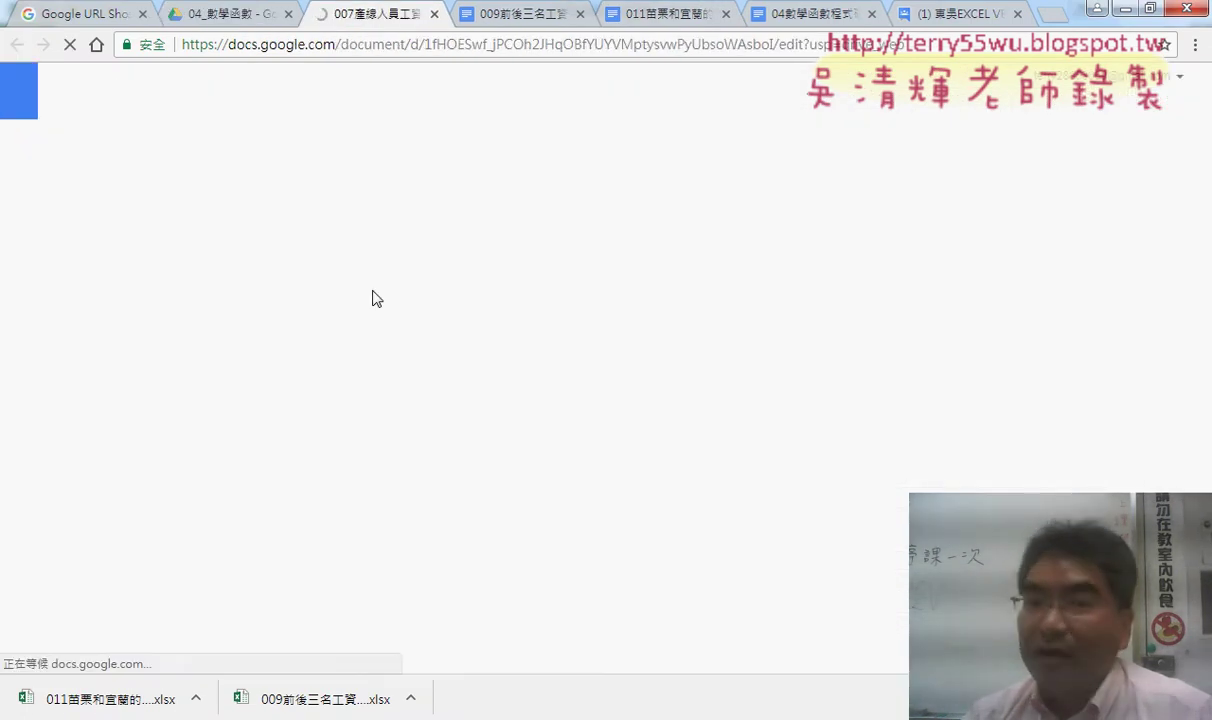
{"action": "scroll", "coordinate": [383, 396], "scroll_direction": "down", "scroll_amount": 4}
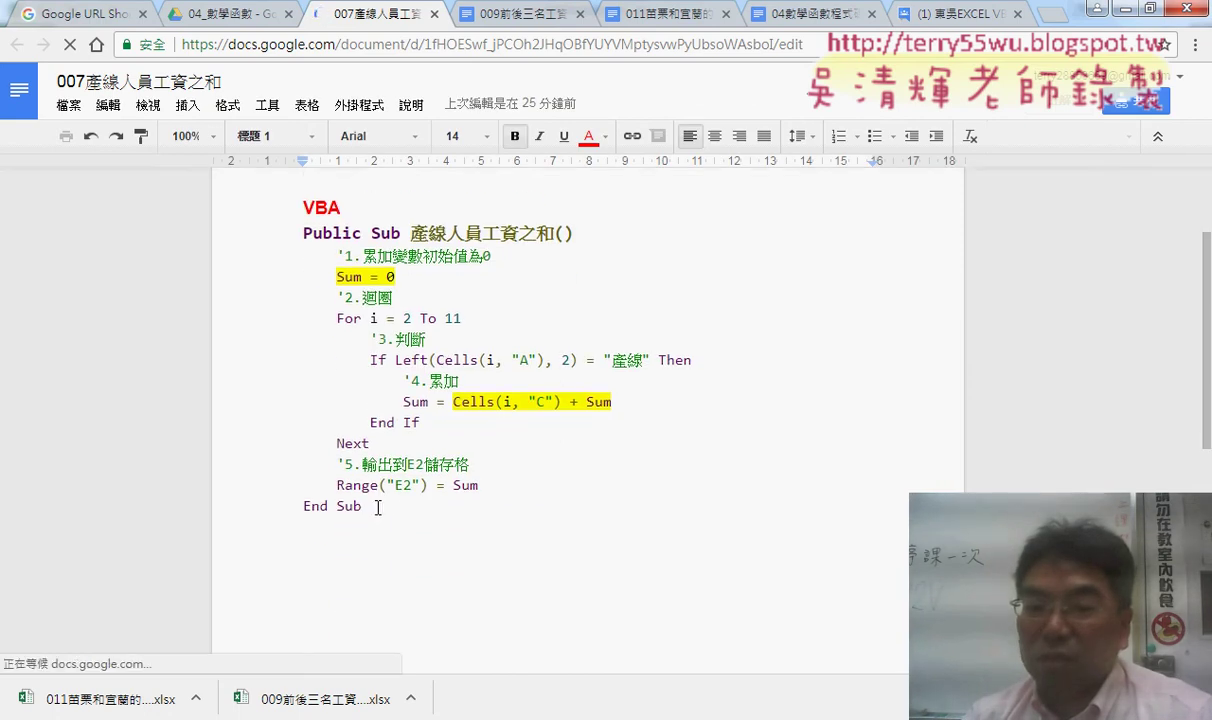
{"action": "left_click_drag", "start_coordinate": [364, 463], "coordinate": [299, 196]}
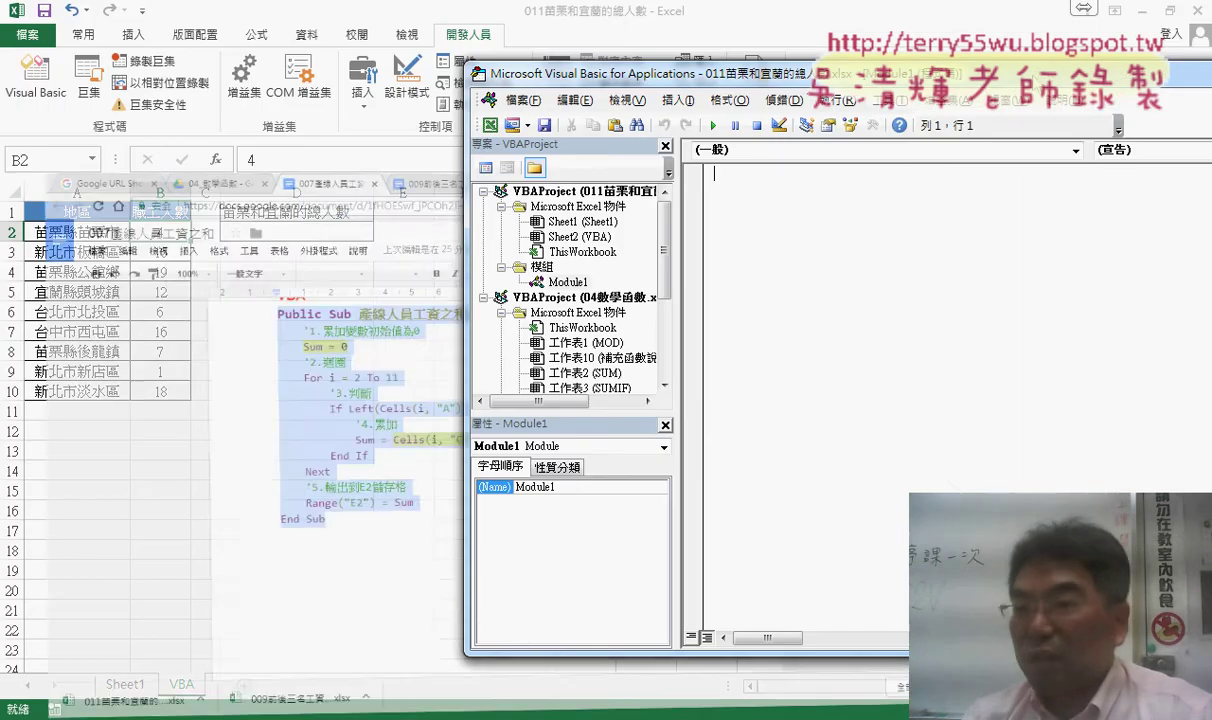
Paste the copied wage-sum macro into the empty Module1 code window
{"action": "right_click", "coordinate": [821, 231]}
{"action": "left_click", "coordinate": [849, 290]}
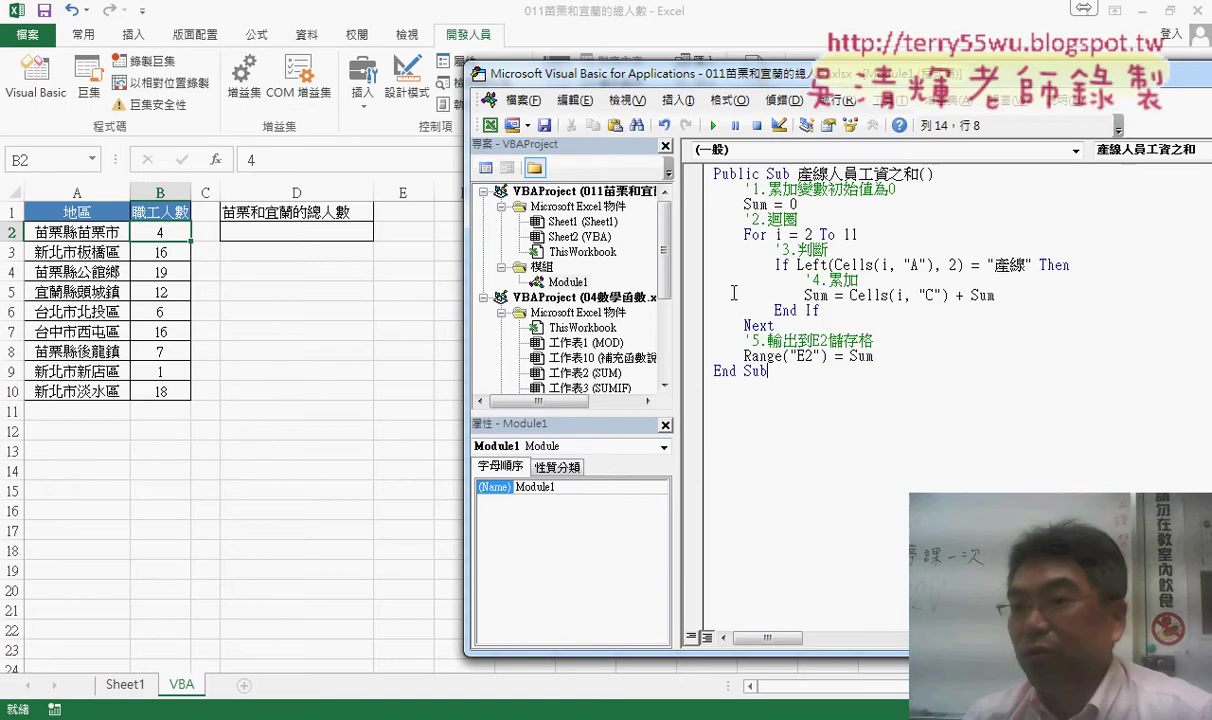
{"action": "left_click_drag", "start_coordinate": [649, 285], "coordinate": [634, 287]}
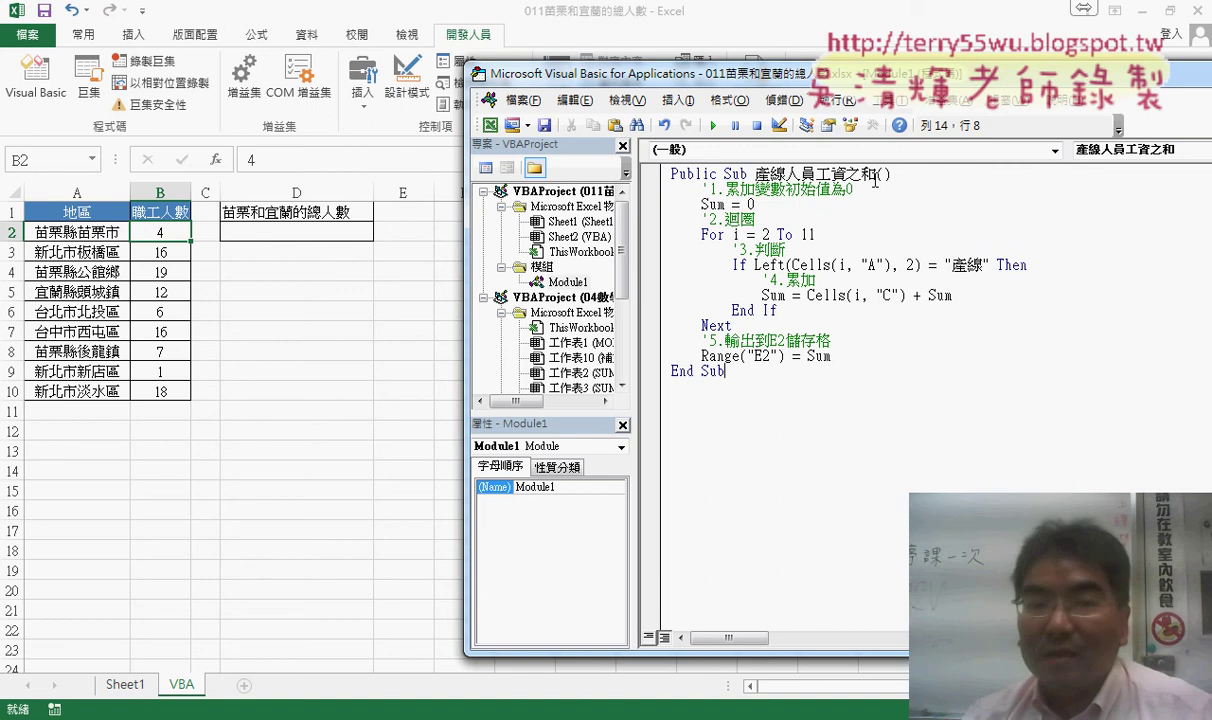
Rename the procedure 產線人員工資之和 to 苗栗和宜蘭的總人數, copied from the D1 heading
{"action": "left_click", "coordinate": [265, 205]}
{"action": "left_click_drag", "start_coordinate": [385, 160], "coordinate": [215, 163]}
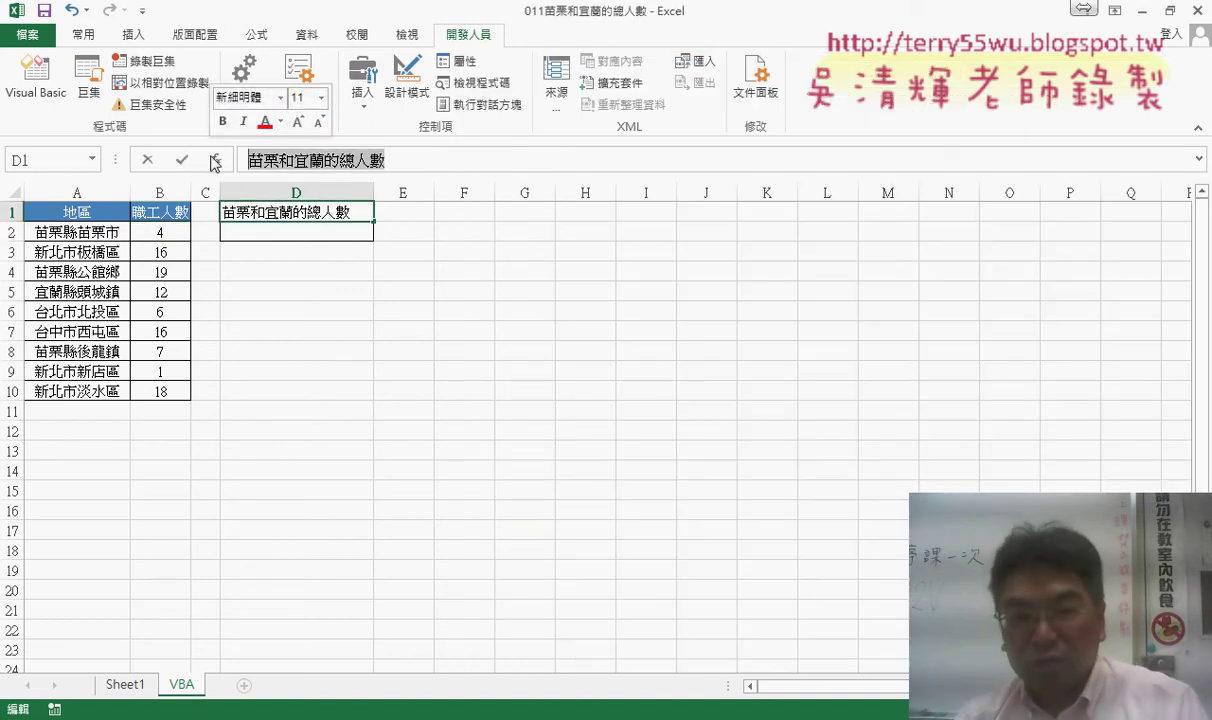
{"action": "key", "text": "Escape"}
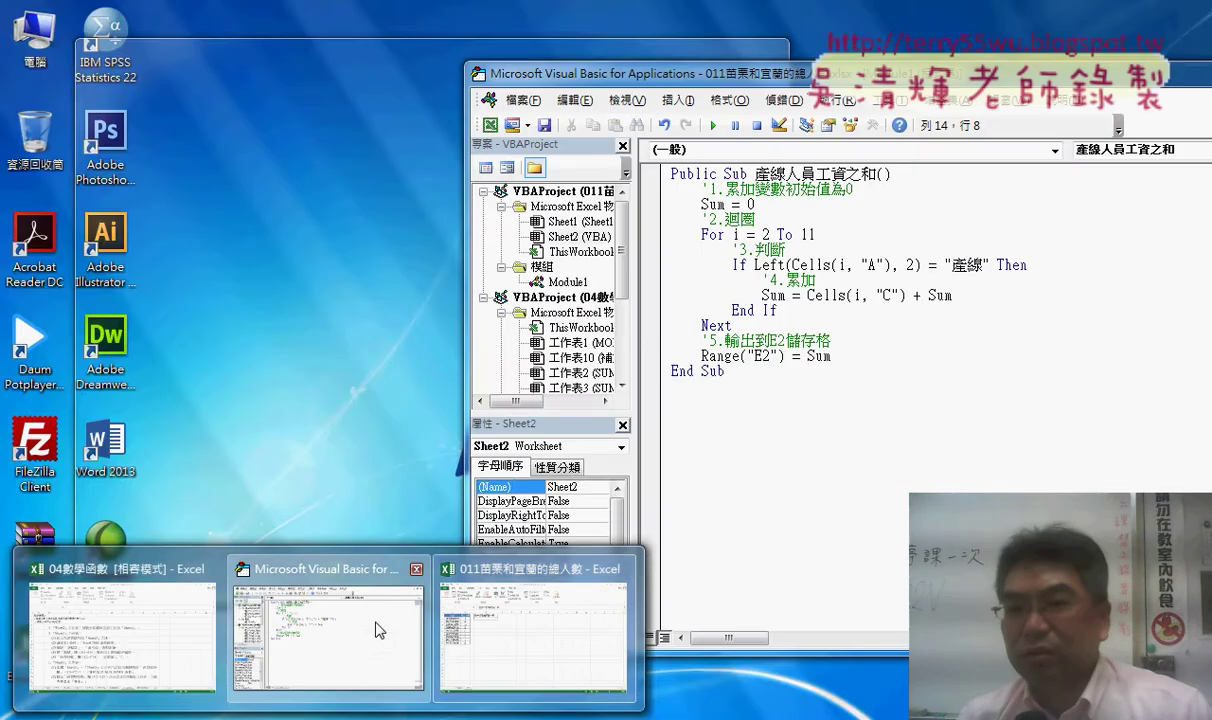
{"action": "mouse_move", "coordinate": [284, 717]}
{"action": "left_click", "coordinate": [379, 628]}
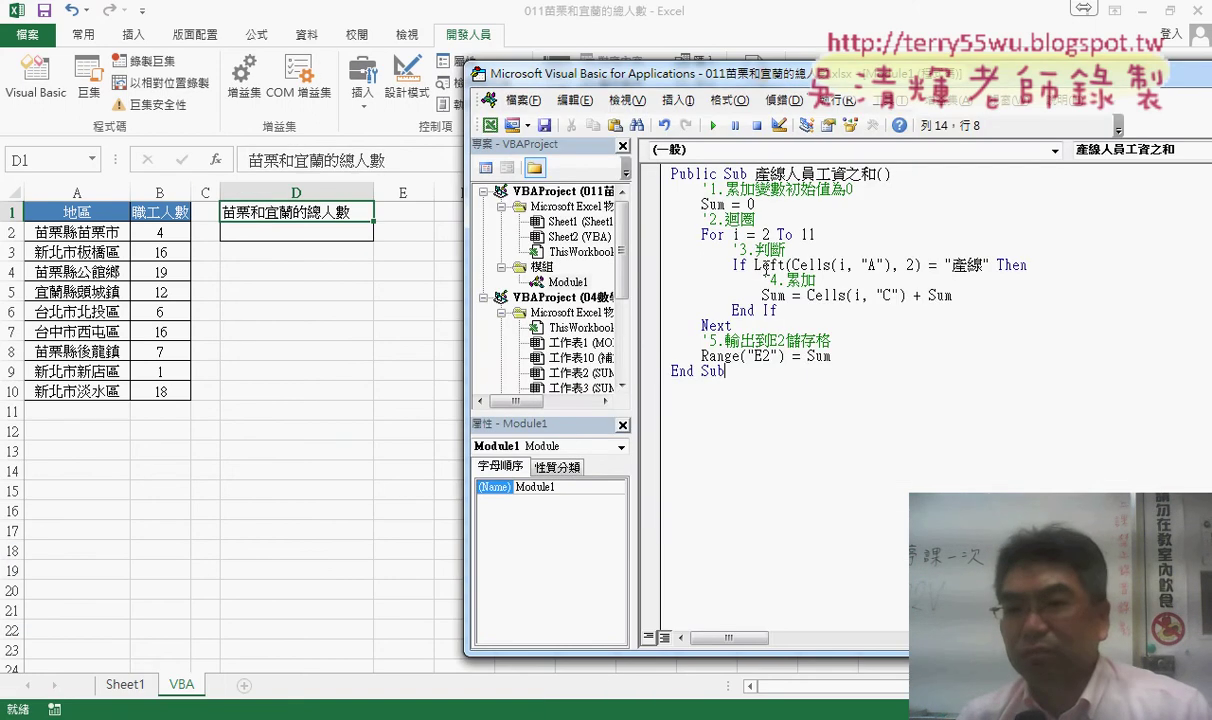
{"action": "left_click_drag", "start_coordinate": [756, 174], "coordinate": [878, 174]}
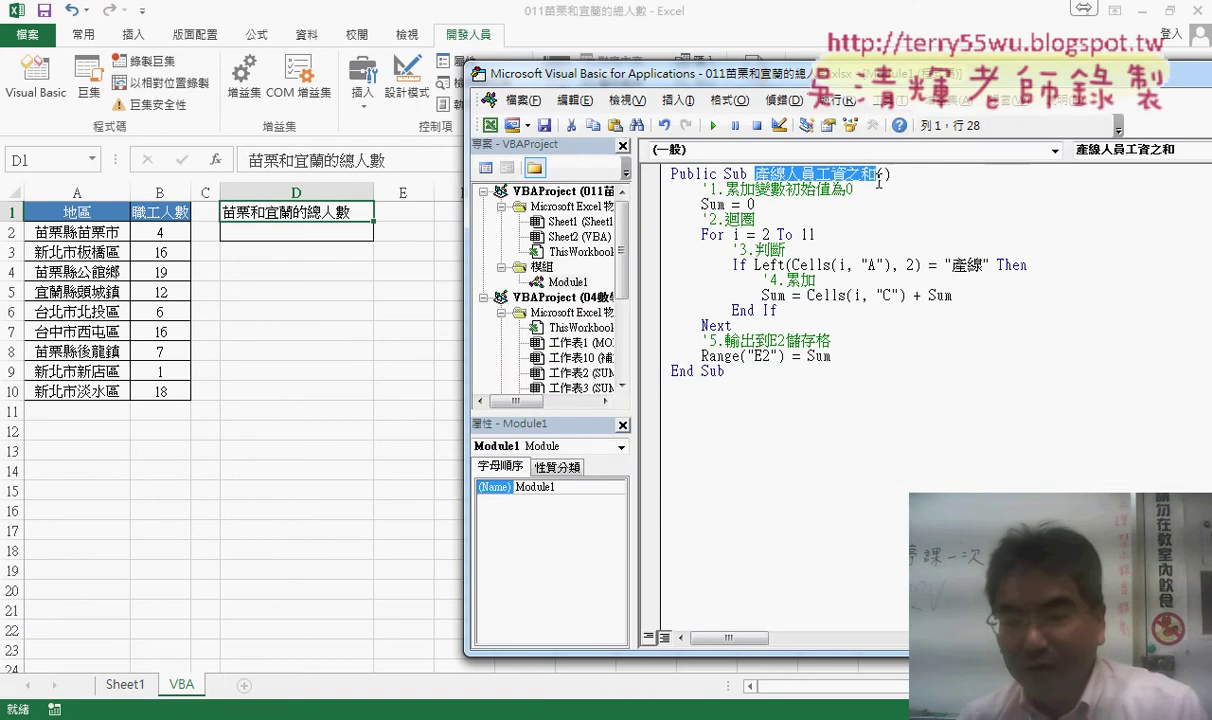
{"action": "type", "text": "苗栗和宜蘭的總人數"}
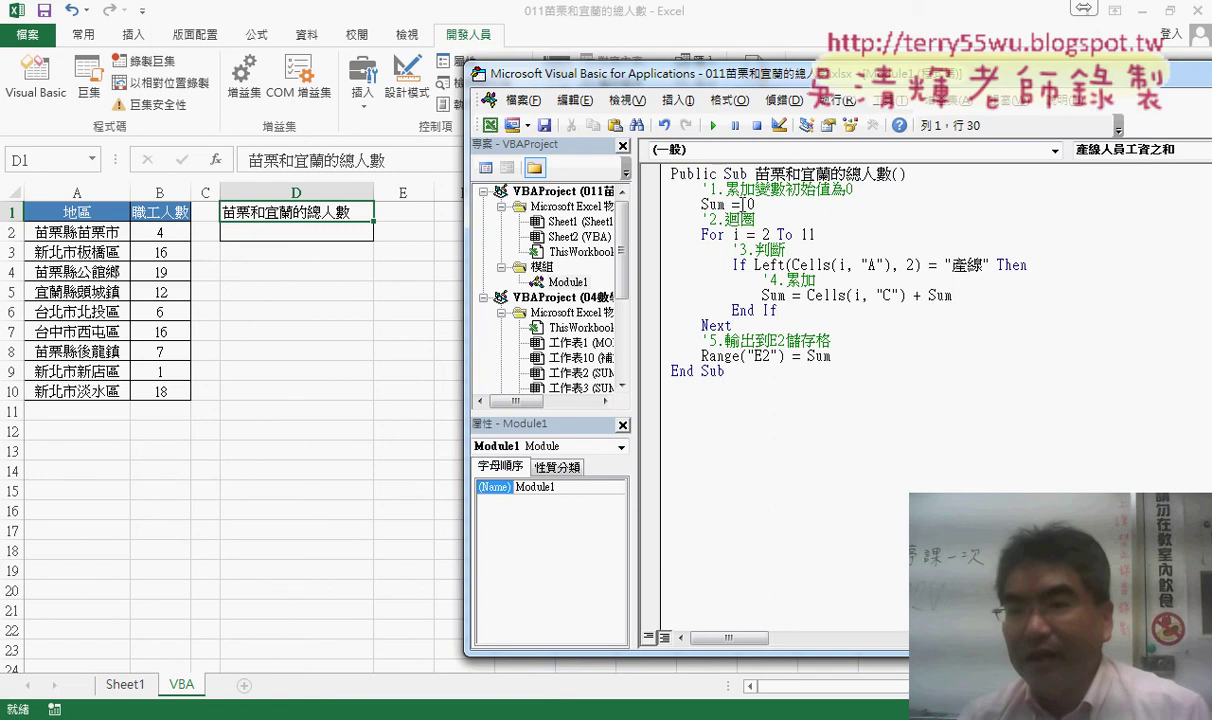
Change the loop's end value from 11 to 10
{"action": "left_click", "coordinate": [810, 234]}
{"action": "key", "text": "BackSpace"}
{"action": "type", "text": "0"}
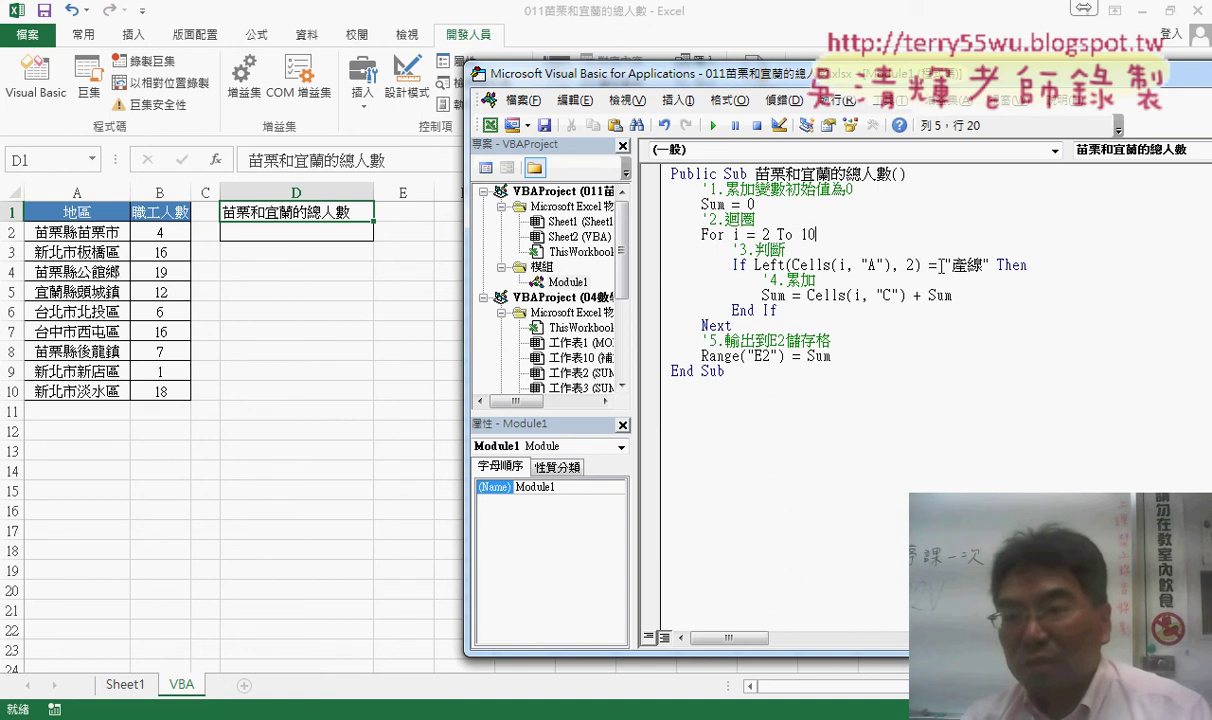
Replace 產線 with 苗栗 in the If comparison and copy that comparison
{"action": "left_click_drag", "start_coordinate": [982, 263], "coordinate": [950, 265]}
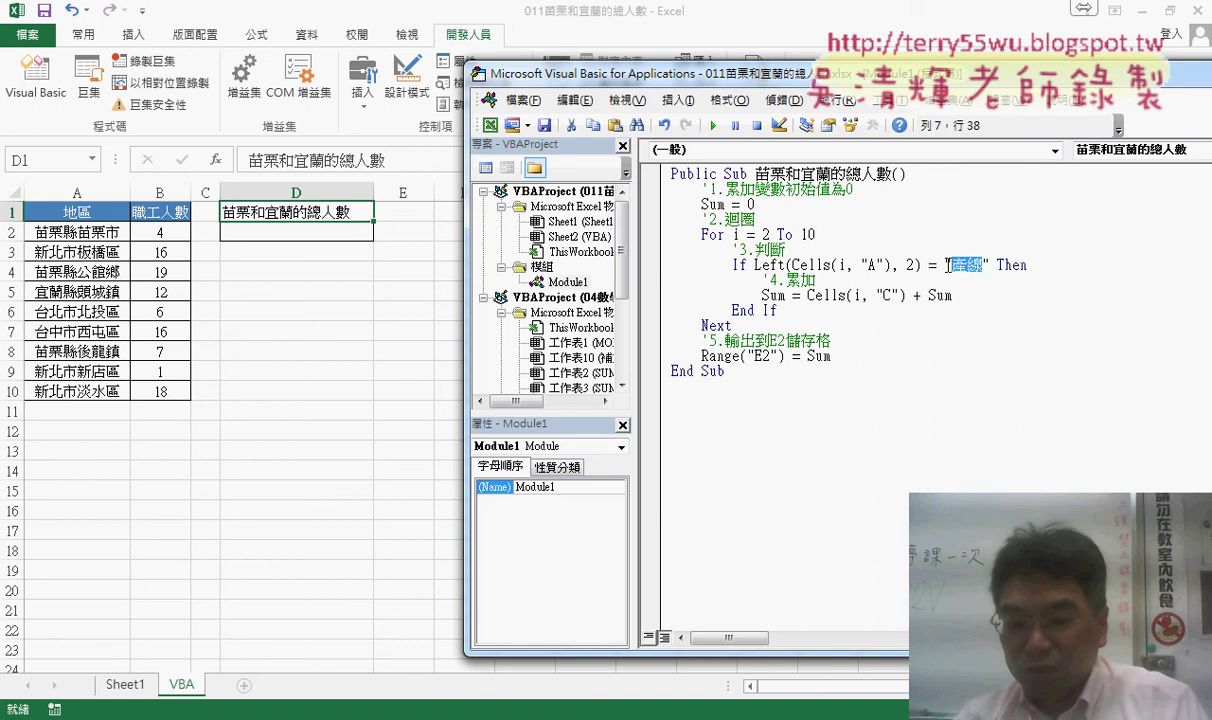
{"action": "type", "text": "a"}
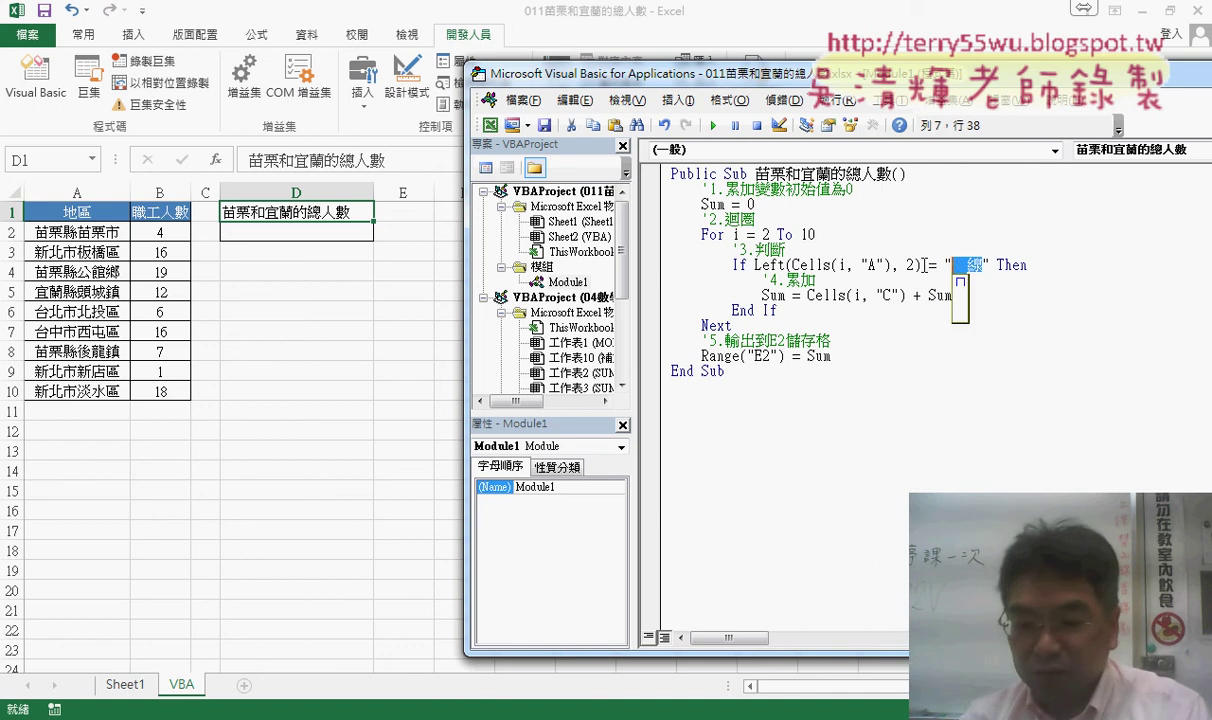
{"action": "type", "text": "苗栗"}
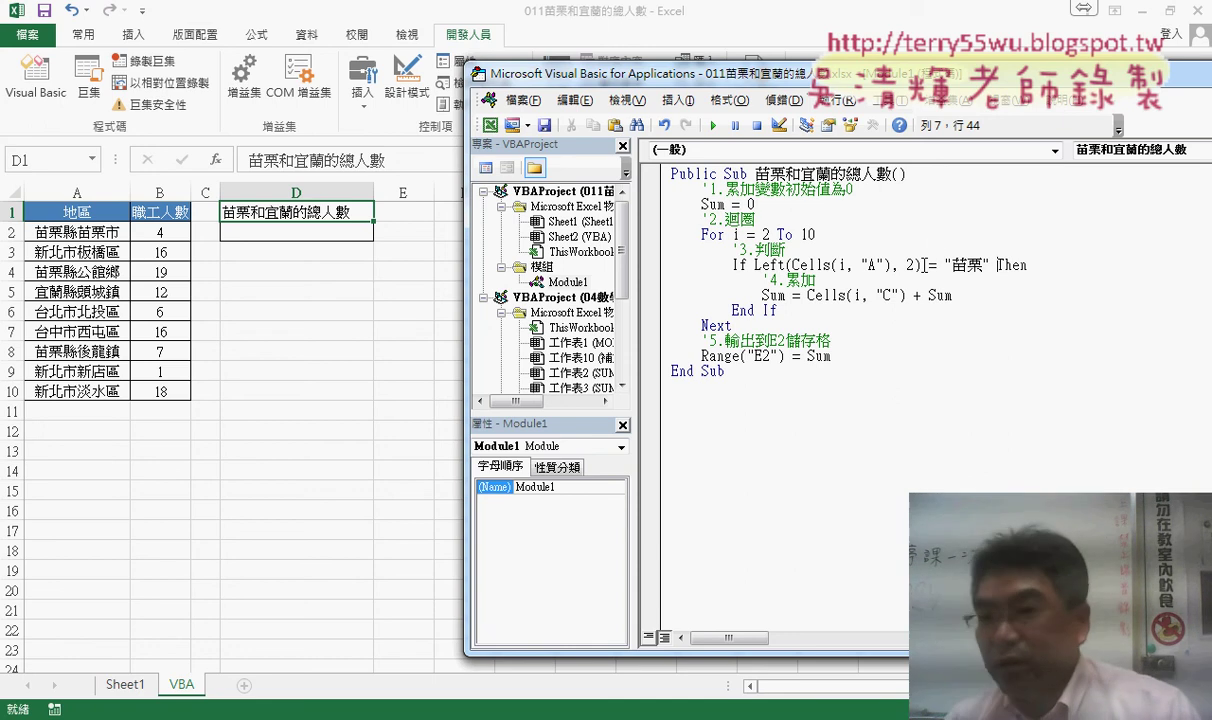
{"action": "left_click_drag", "start_coordinate": [755, 265], "coordinate": [990, 265]}
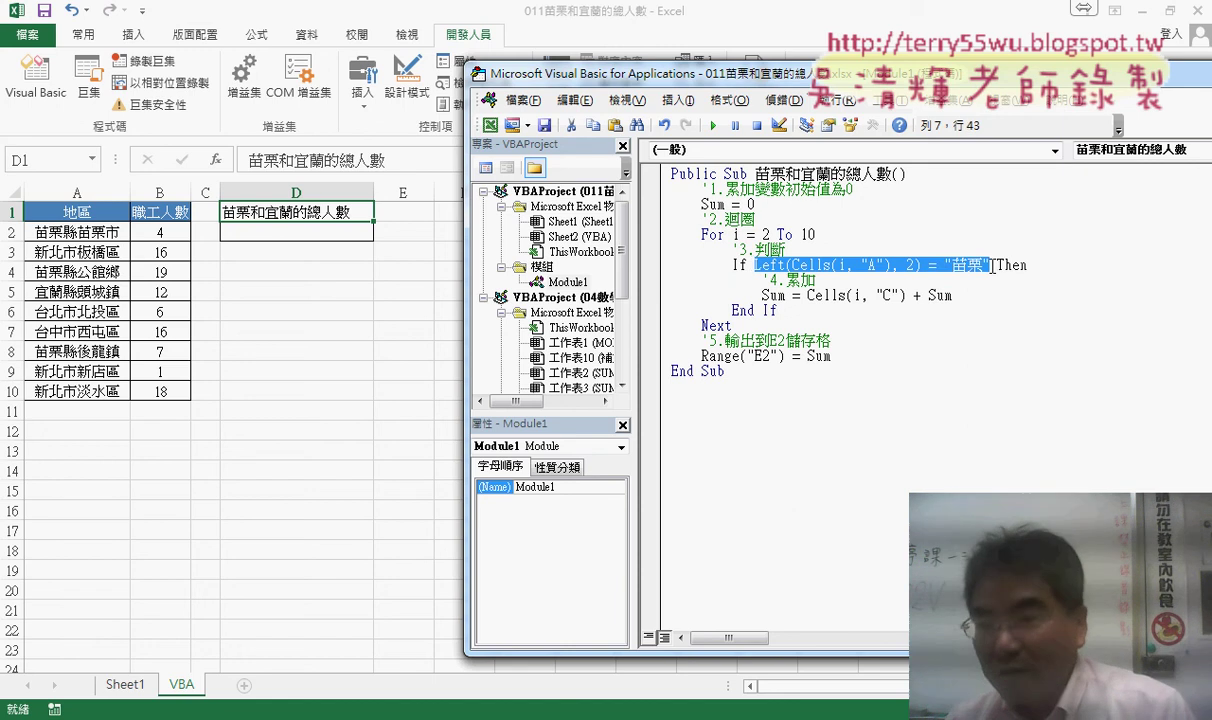
{"action": "key", "text": "Right"}
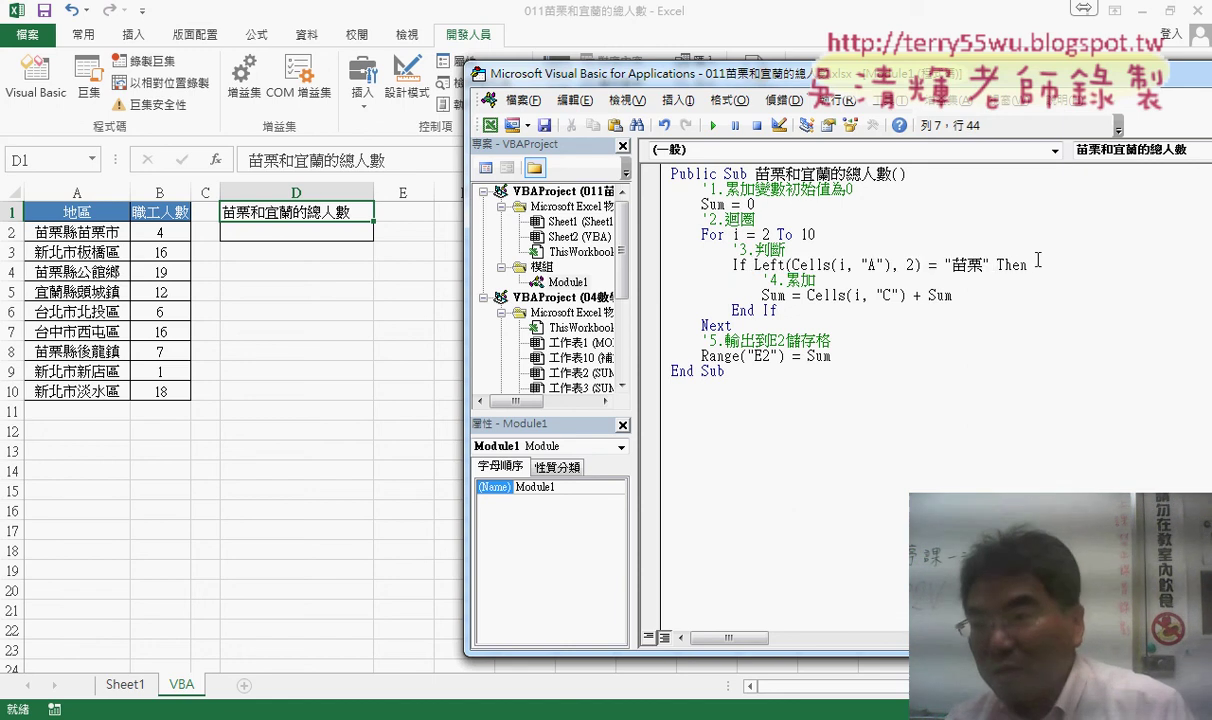
Add an Or clause testing whether Left(Cells(i, "A"), 2) equals "宜蘭"
{"action": "type", "text": "o "}
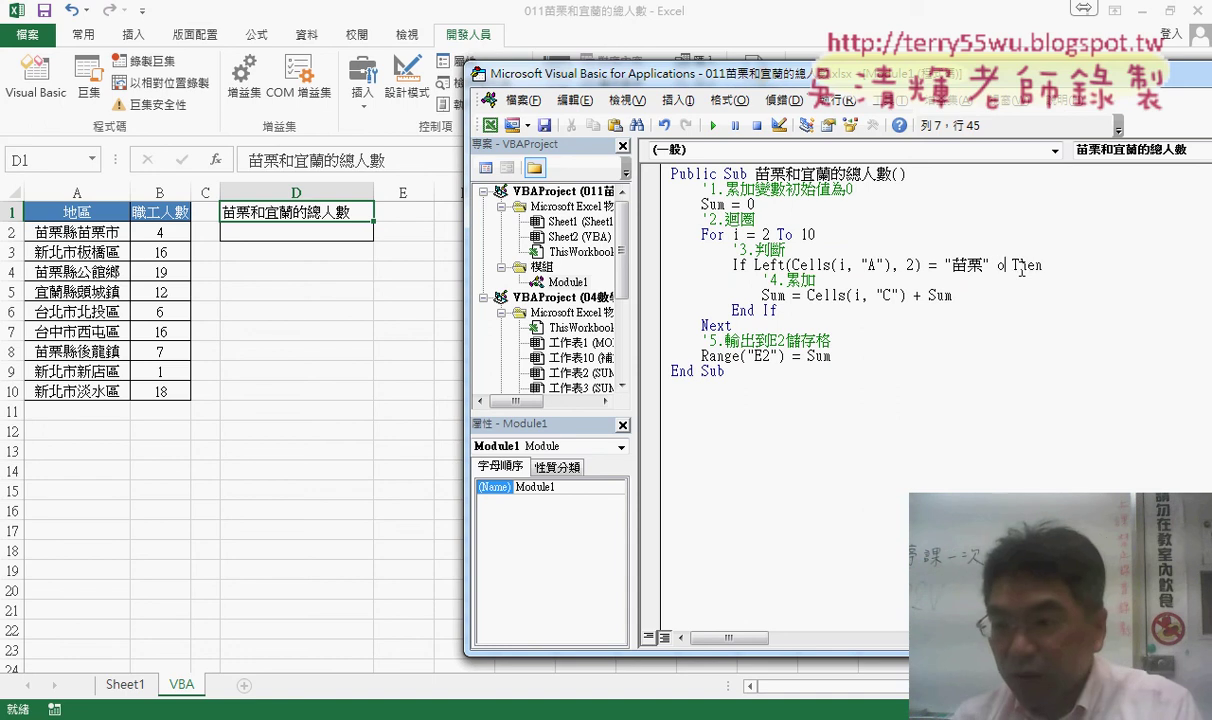
{"action": "type", "text": "r"}
{"action": "key", "text": "ctrl+v"}
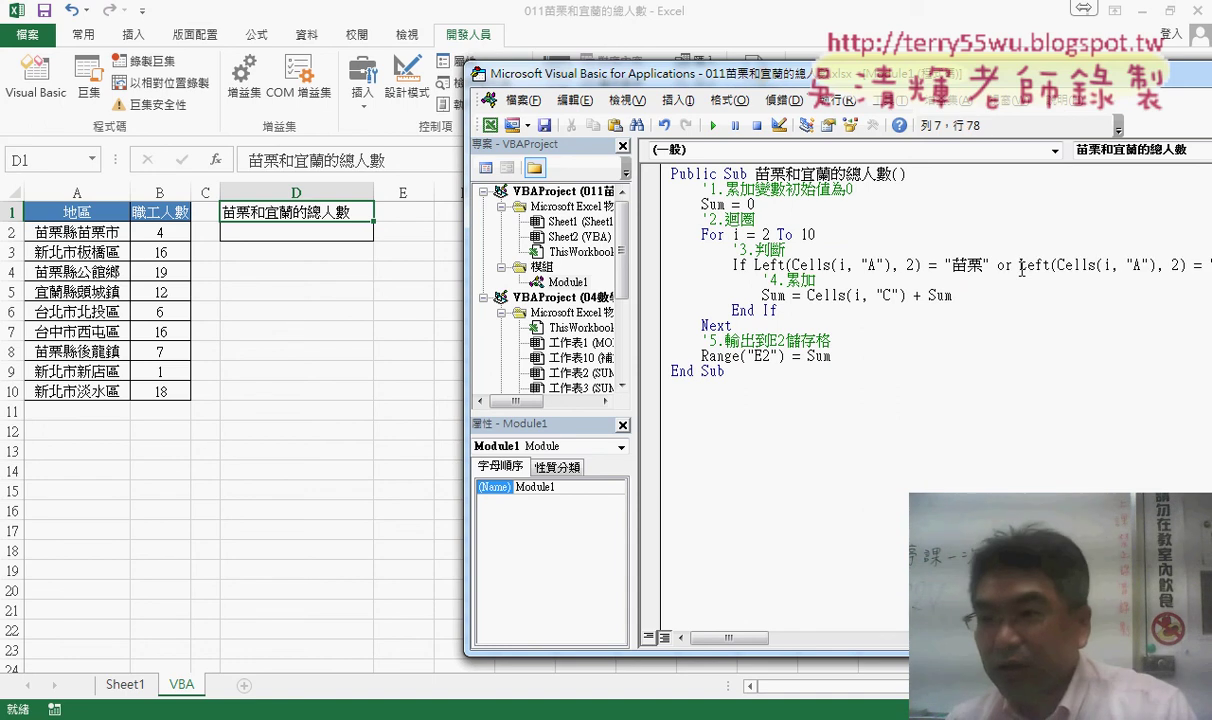
{"action": "left_click_drag", "start_coordinate": [1019, 83], "coordinate": [742, 78]}
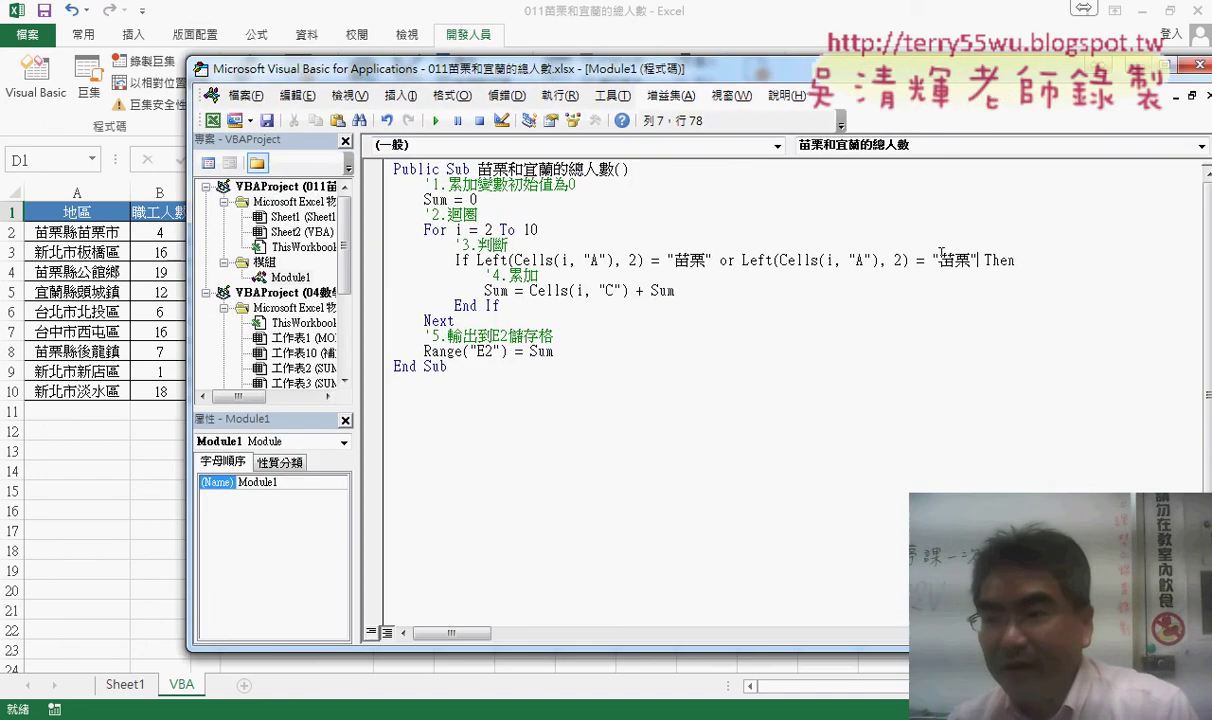
{"action": "left_click_drag", "start_coordinate": [939, 260], "coordinate": [972, 260]}
{"action": "key", "text": "BackSpace"}
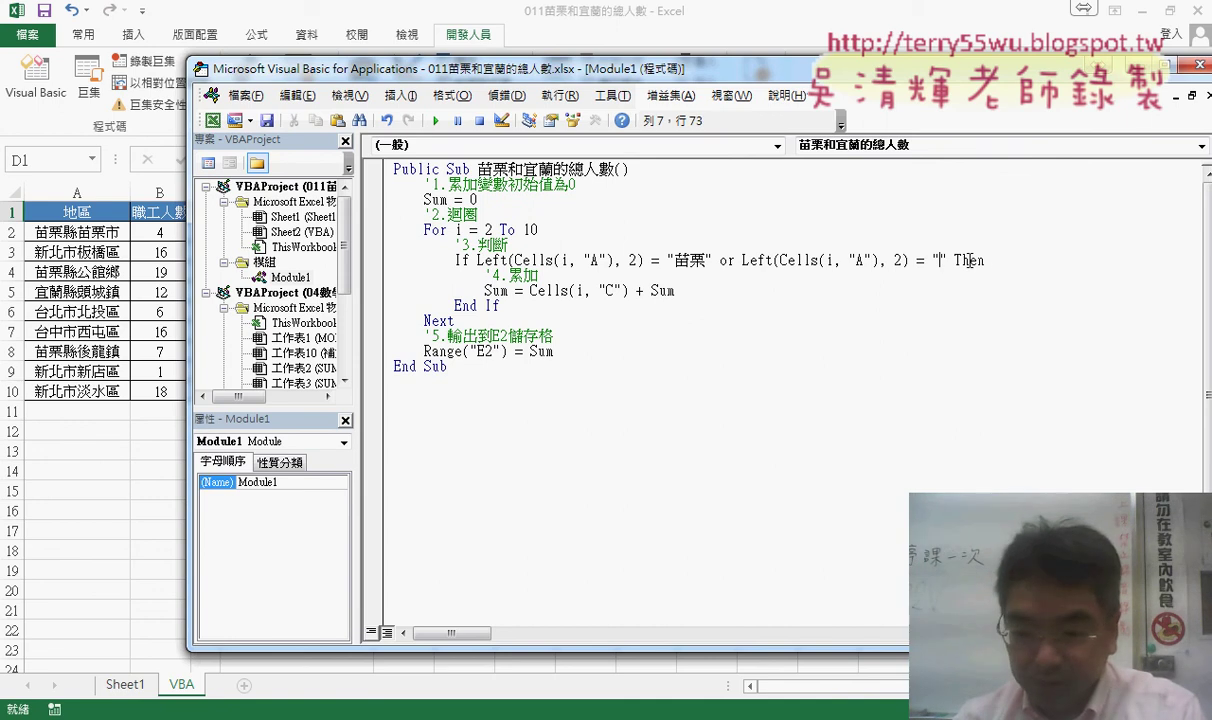
{"action": "type", "text": "ㄌㄢ宜蘭"}
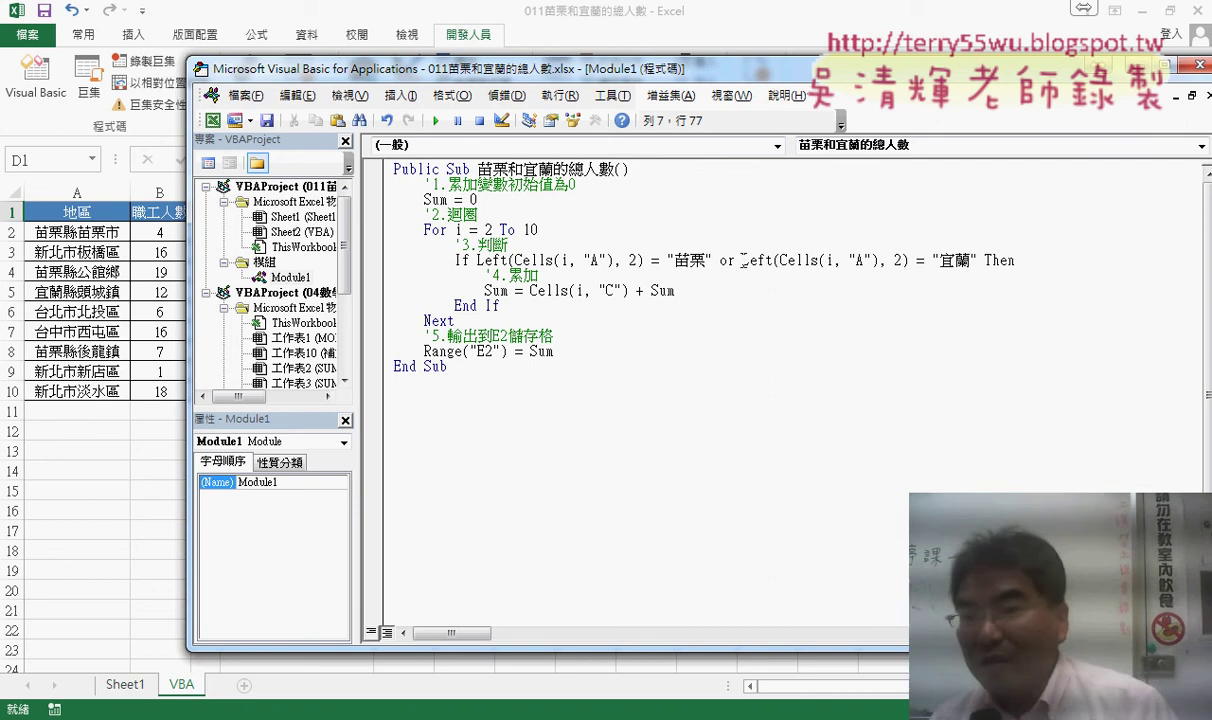
{"action": "left_click_drag", "start_coordinate": [719, 261], "coordinate": [980, 261]}
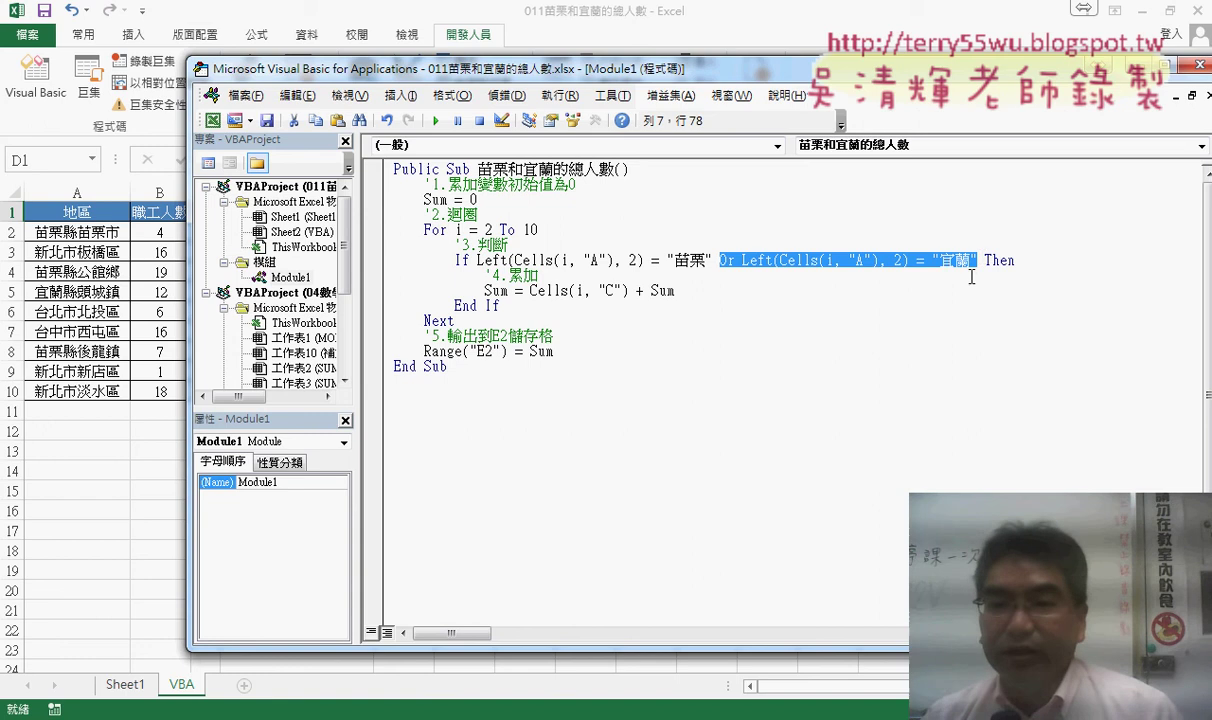
Change the summed column from Cells(i, "C") to Cells(i, "B")
{"action": "double_click", "coordinate": [611, 291]}
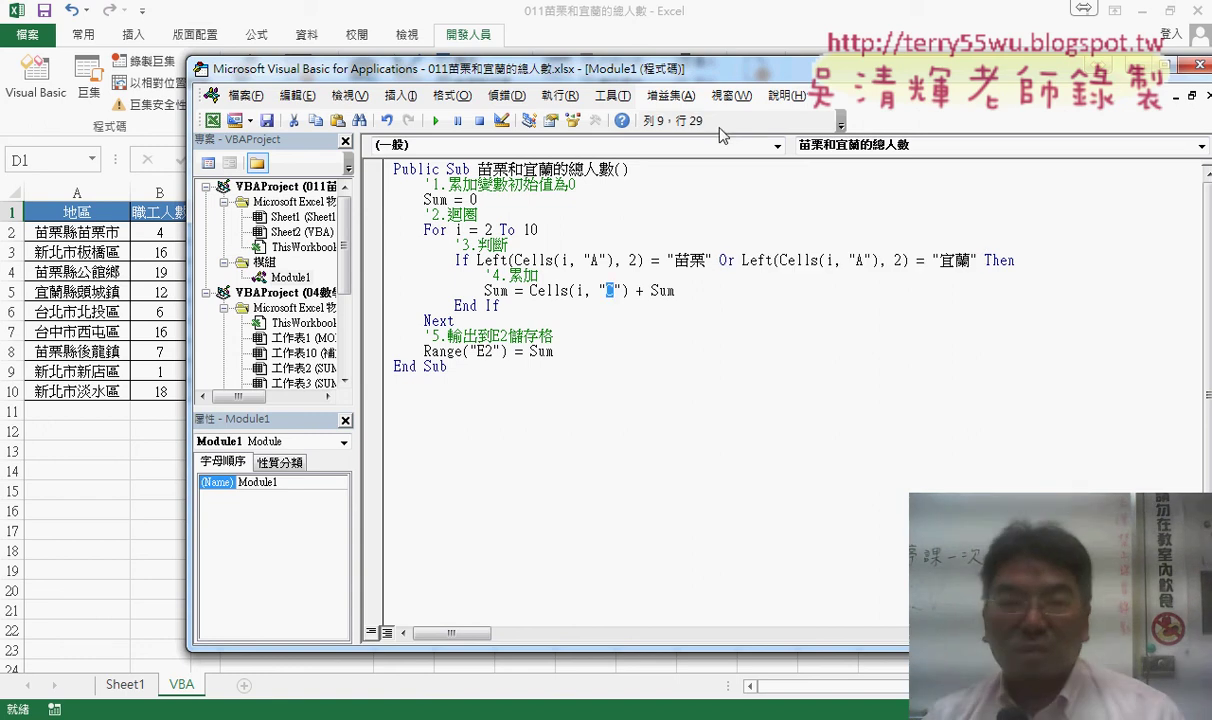
{"action": "left_click_drag", "start_coordinate": [750, 69], "coordinate": [835, 68]}
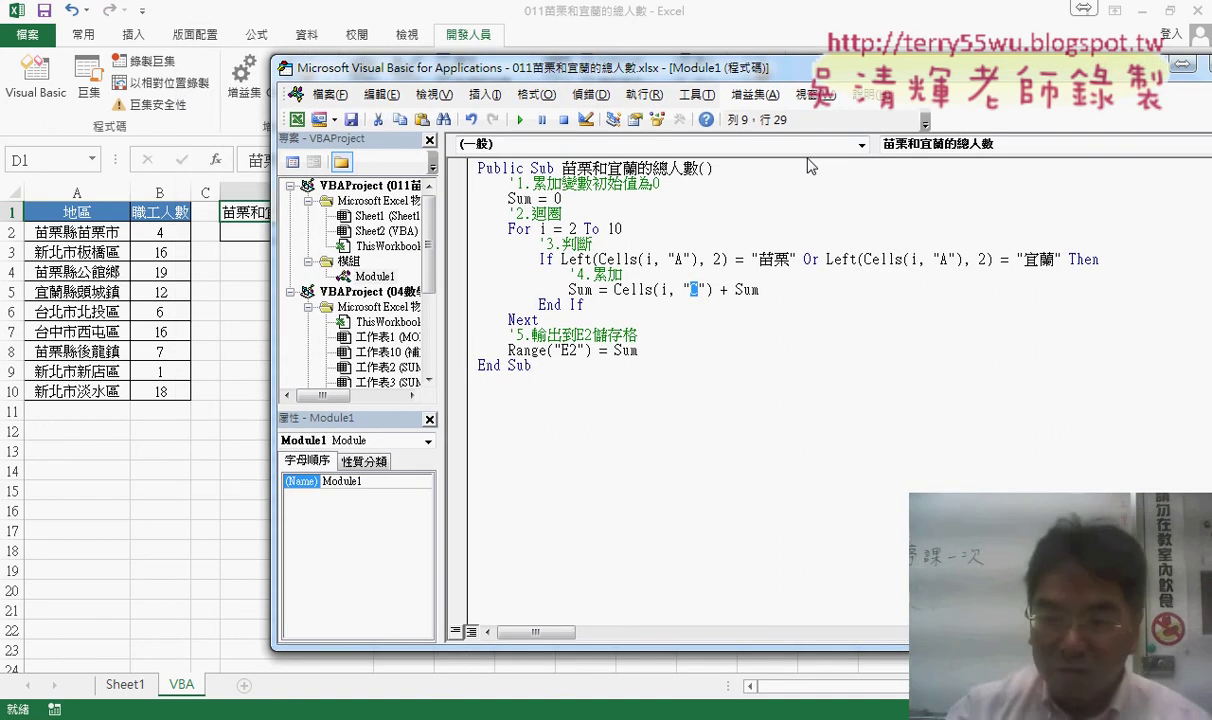
{"action": "type", "text": "B"}
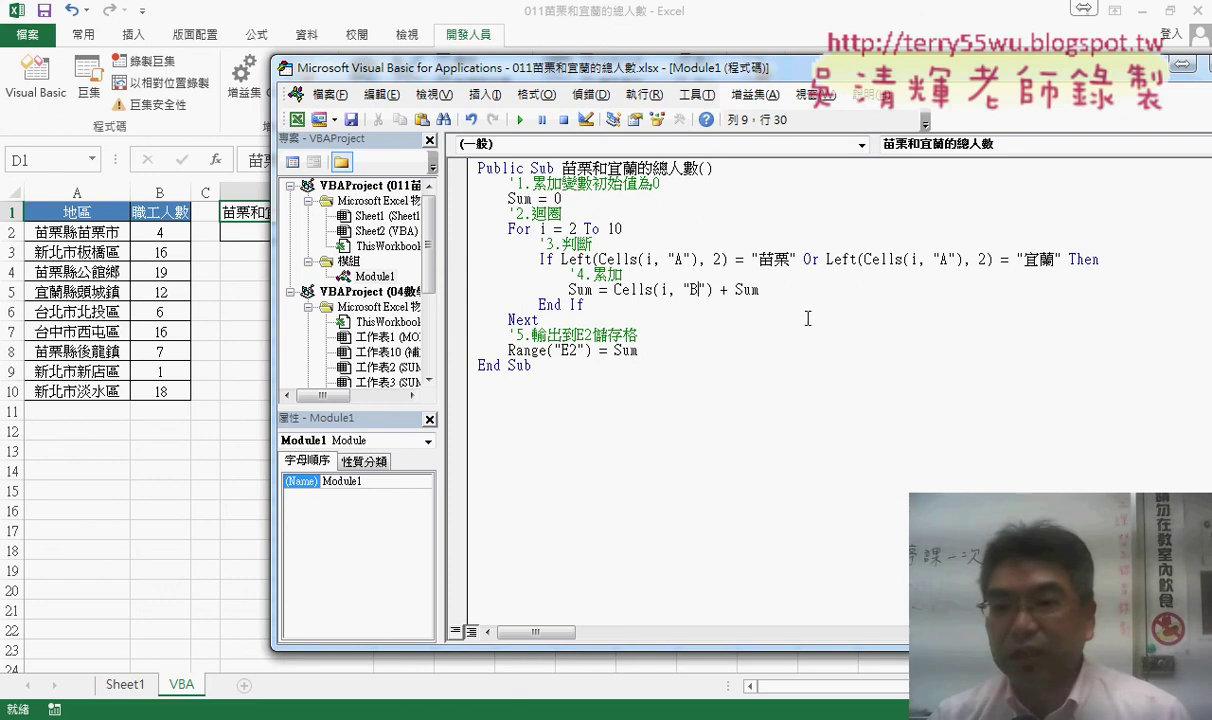
{"action": "left_click_drag", "start_coordinate": [762, 290], "coordinate": [618, 296]}
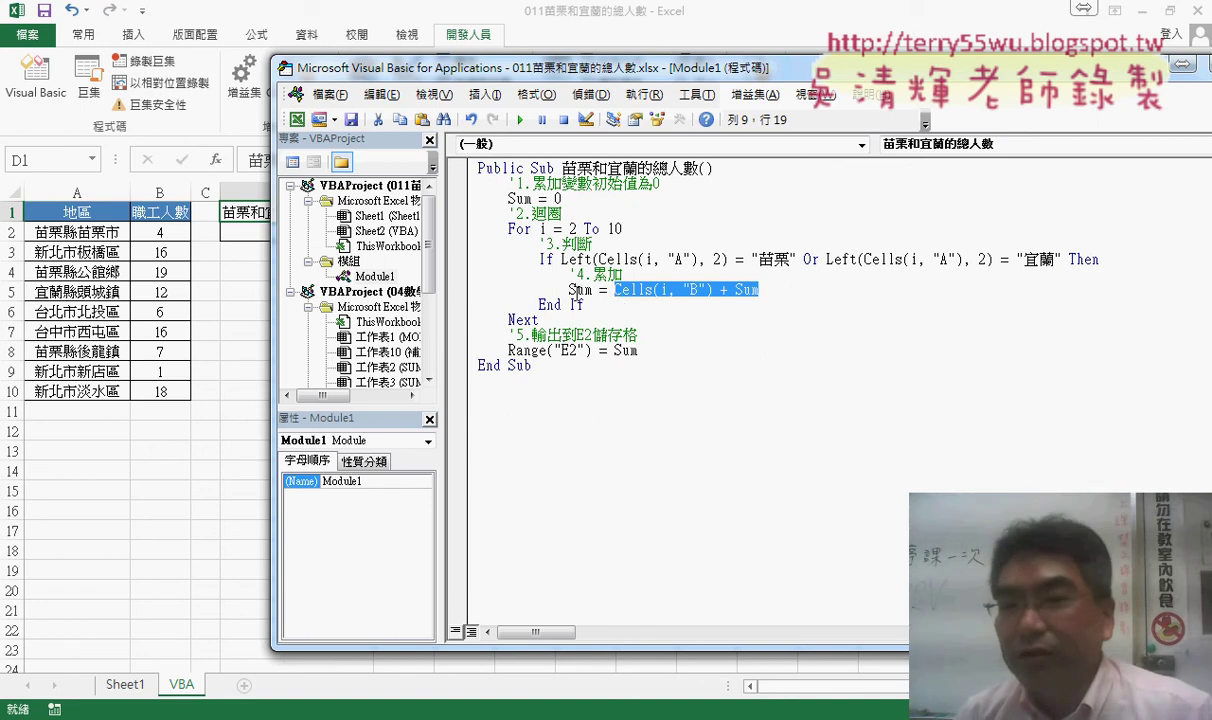
Change the macro's output cell from column E to D2
{"action": "left_click_drag", "start_coordinate": [264, 250], "coordinate": [412, 253]}
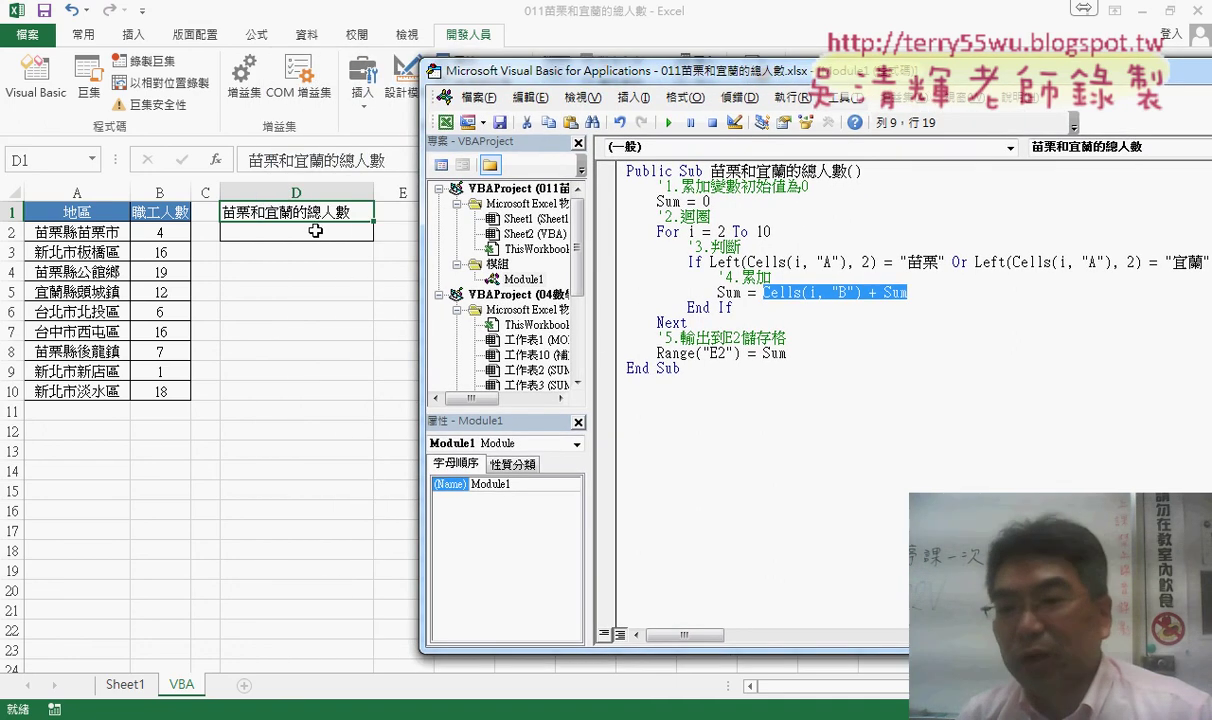
{"action": "left_click_drag", "start_coordinate": [711, 353], "coordinate": [719, 353]}
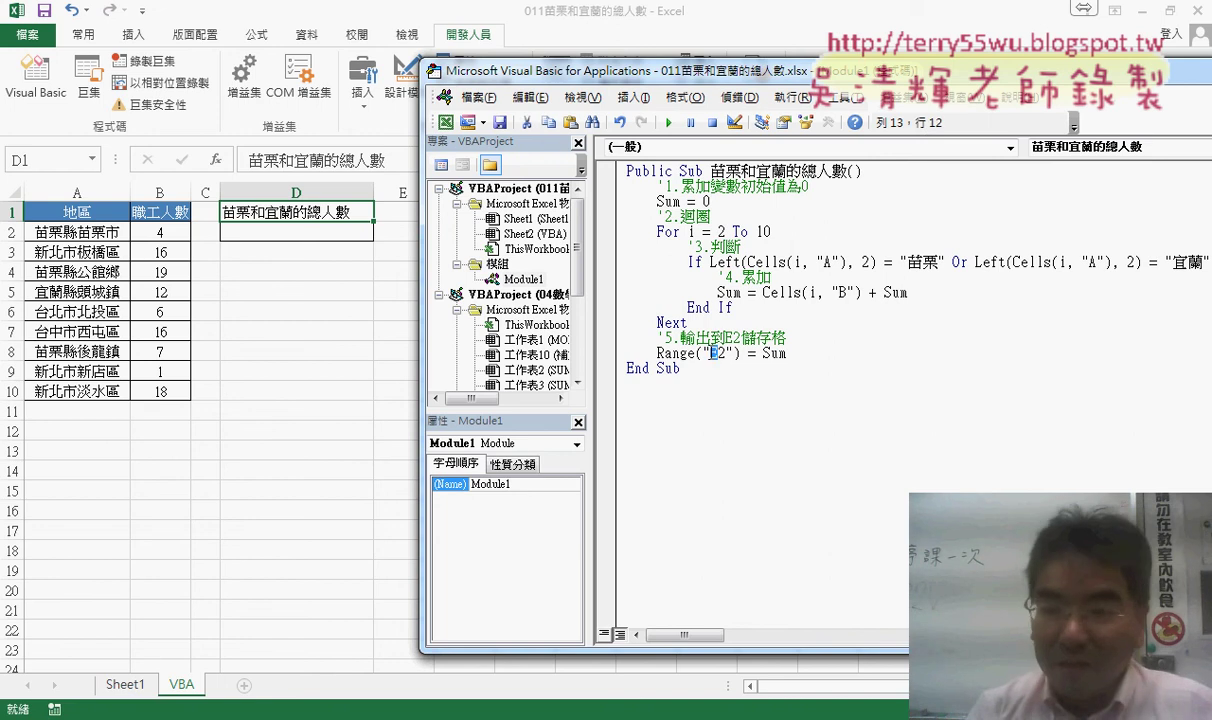
{"action": "type", "text": "D"}
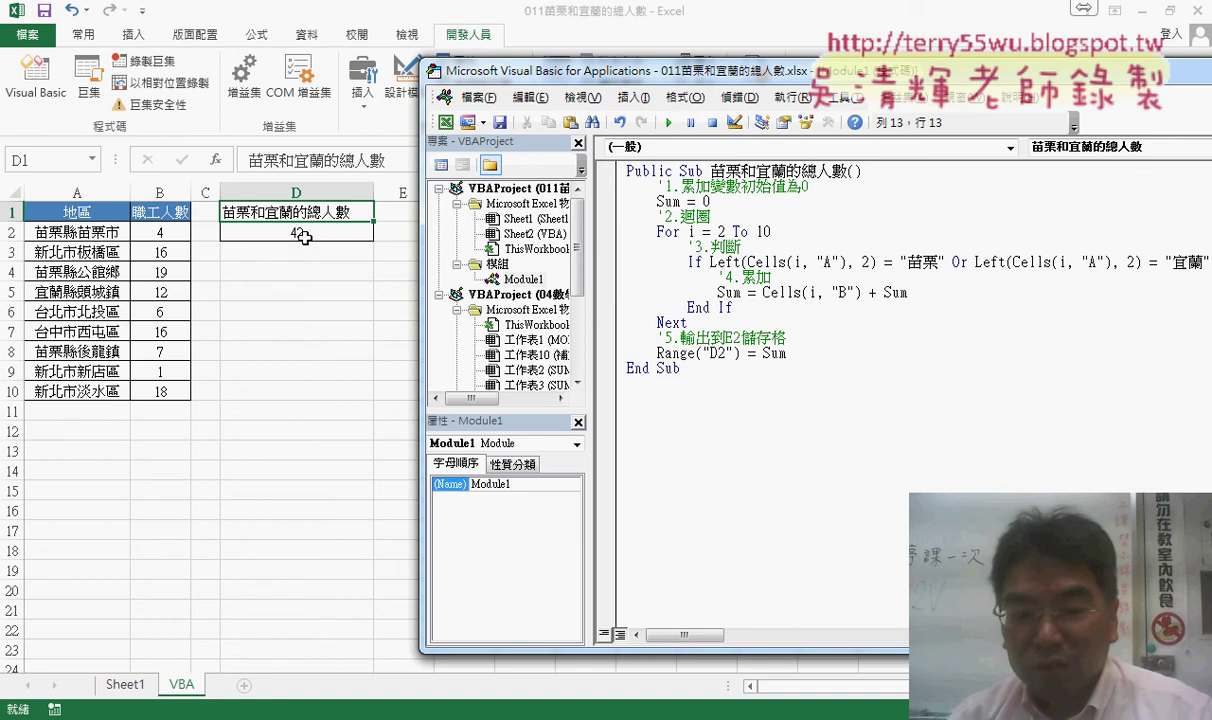
{"action": "left_click", "coordinate": [127, 685]}
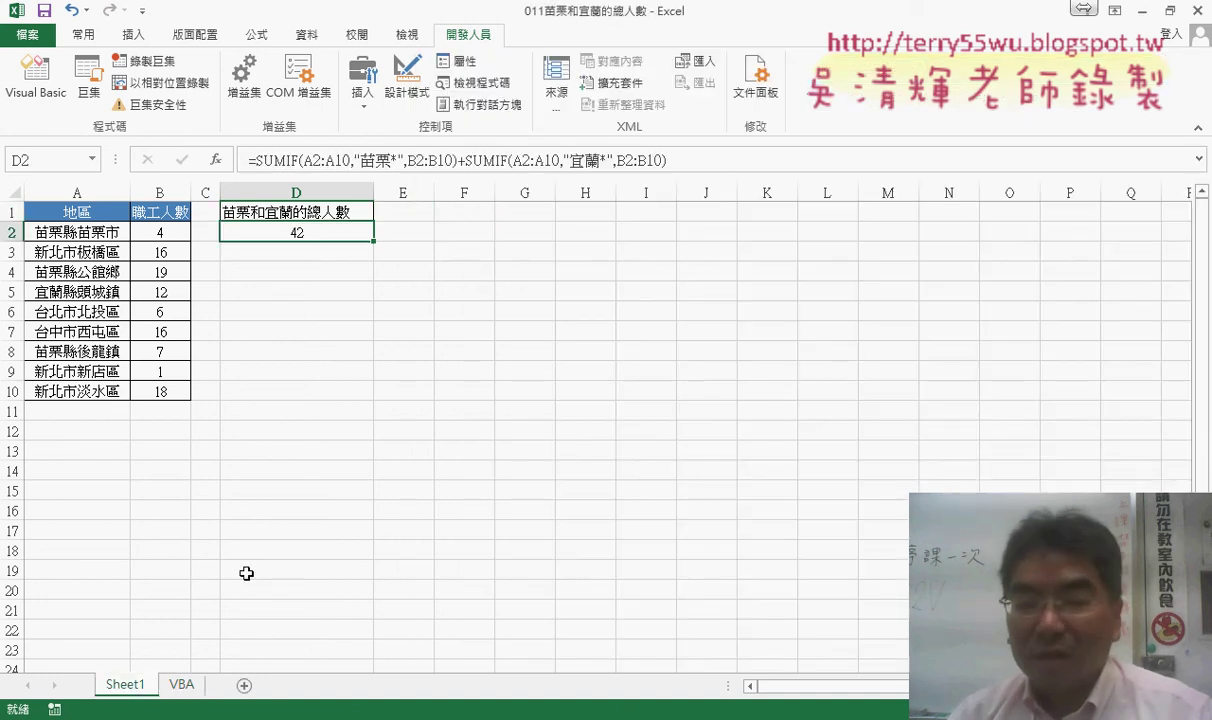
{"action": "left_click", "coordinate": [181, 686]}
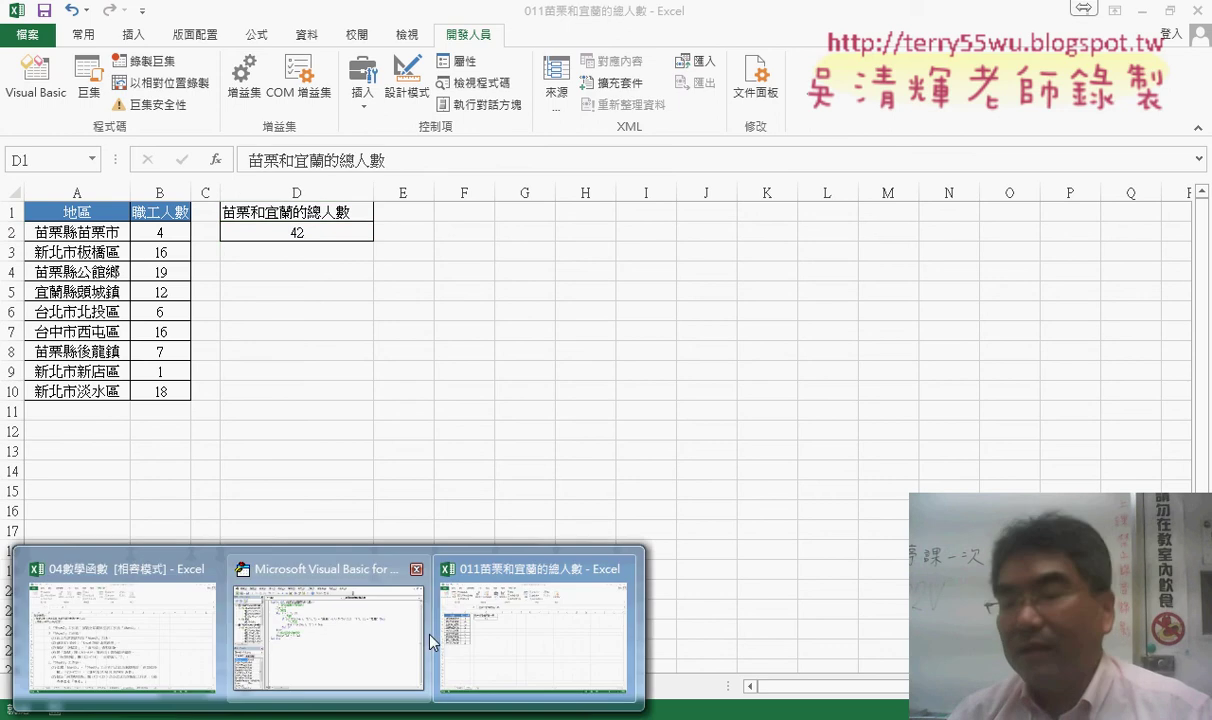
{"action": "left_click", "coordinate": [357, 631]}
{"action": "key", "text": "Down"}
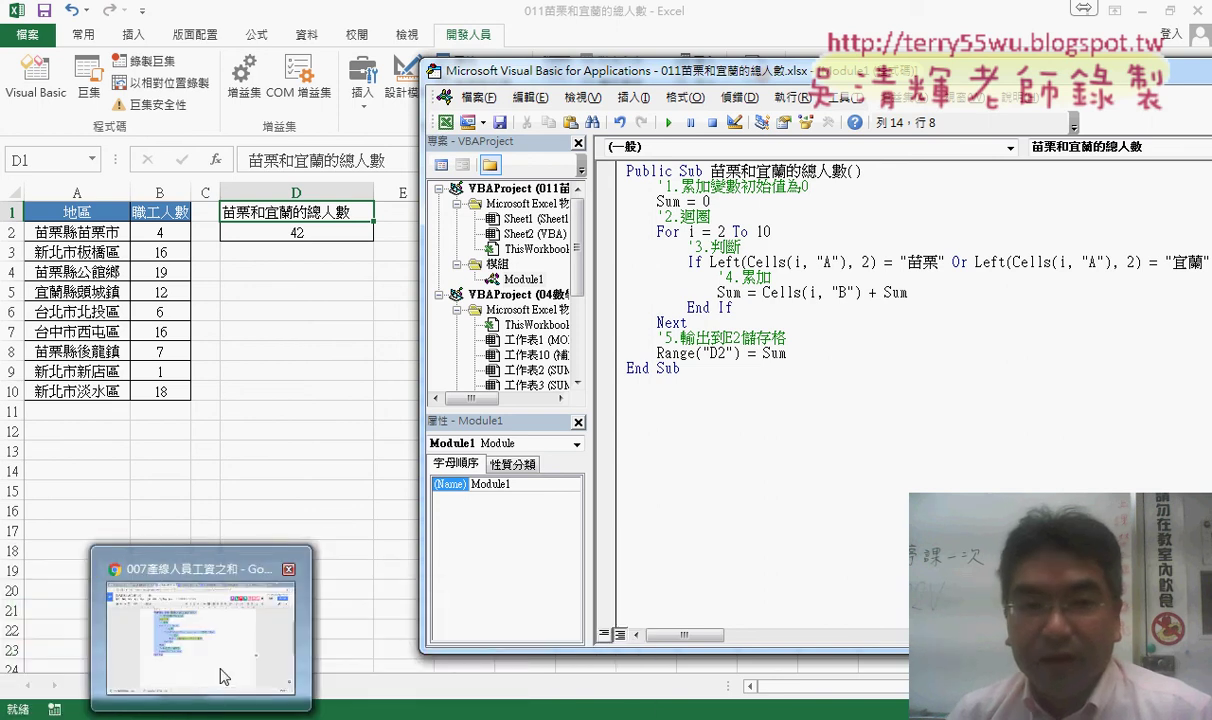
Preview 009前後三名工資總計.xlsx in Drive, then return to the 011苗栗和宜蘭的總人數 workbook
{"action": "left_click", "coordinate": [208, 634]}
{"action": "left_click", "coordinate": [272, 10]}
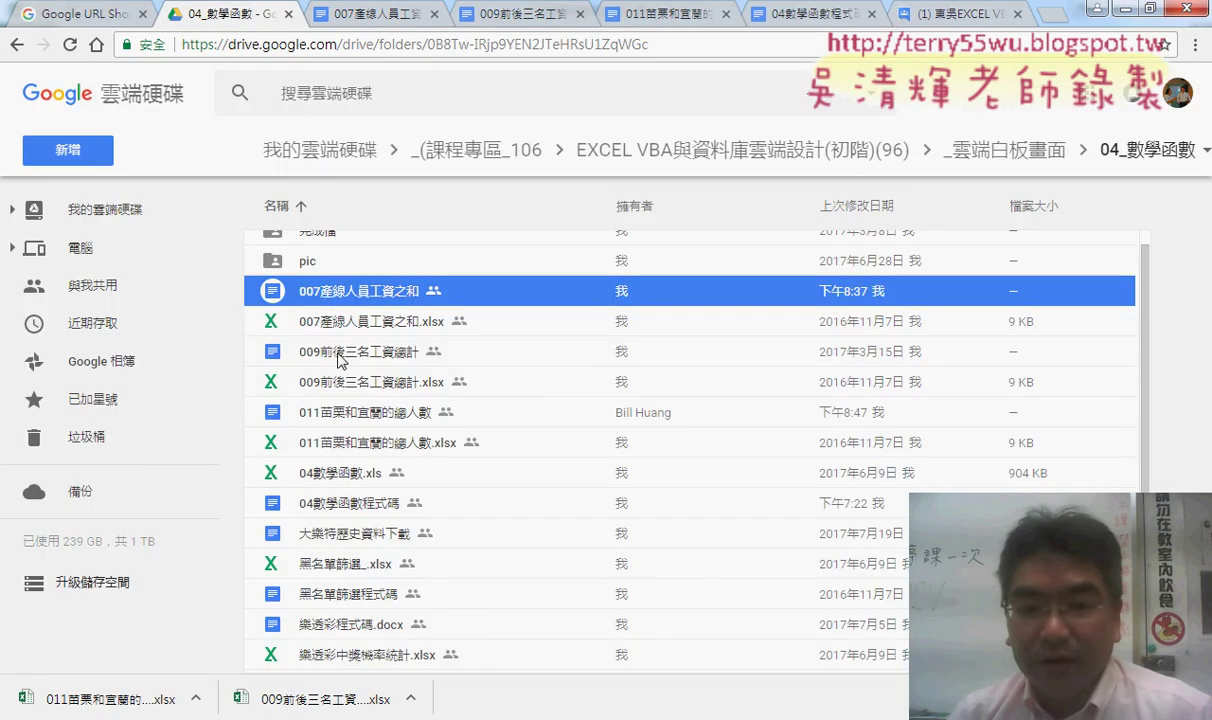
{"action": "left_click", "coordinate": [326, 386]}
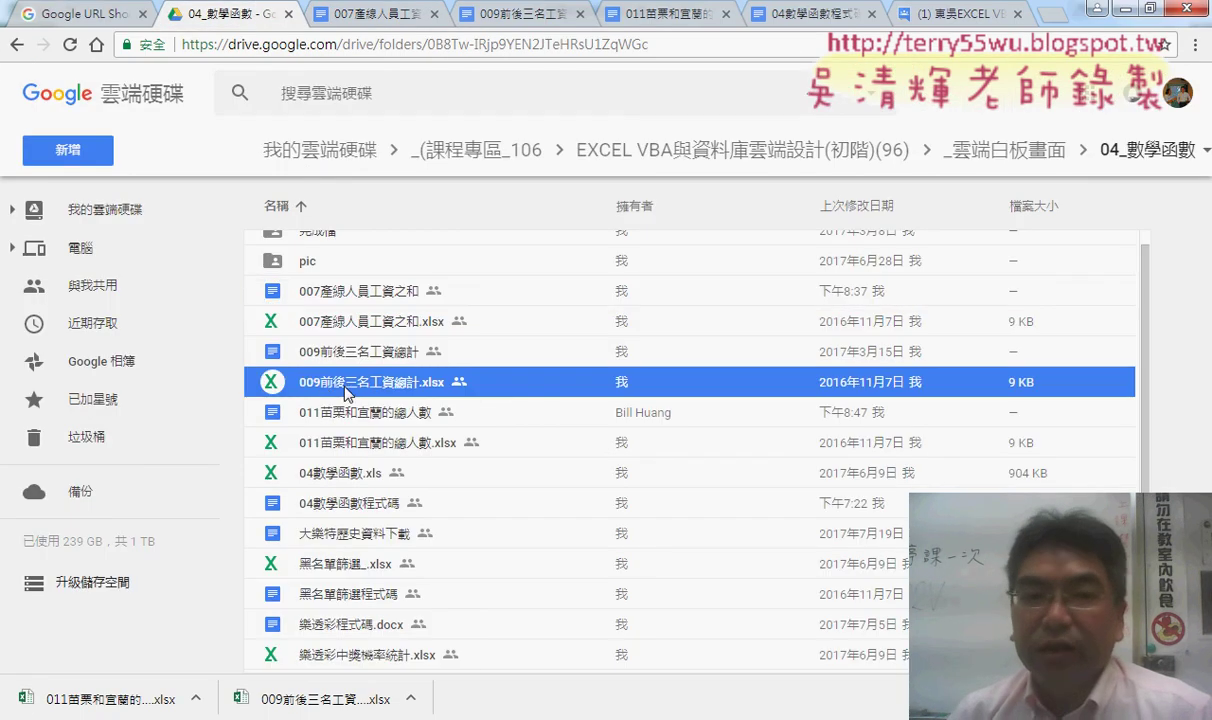
{"action": "double_click", "coordinate": [344, 392]}
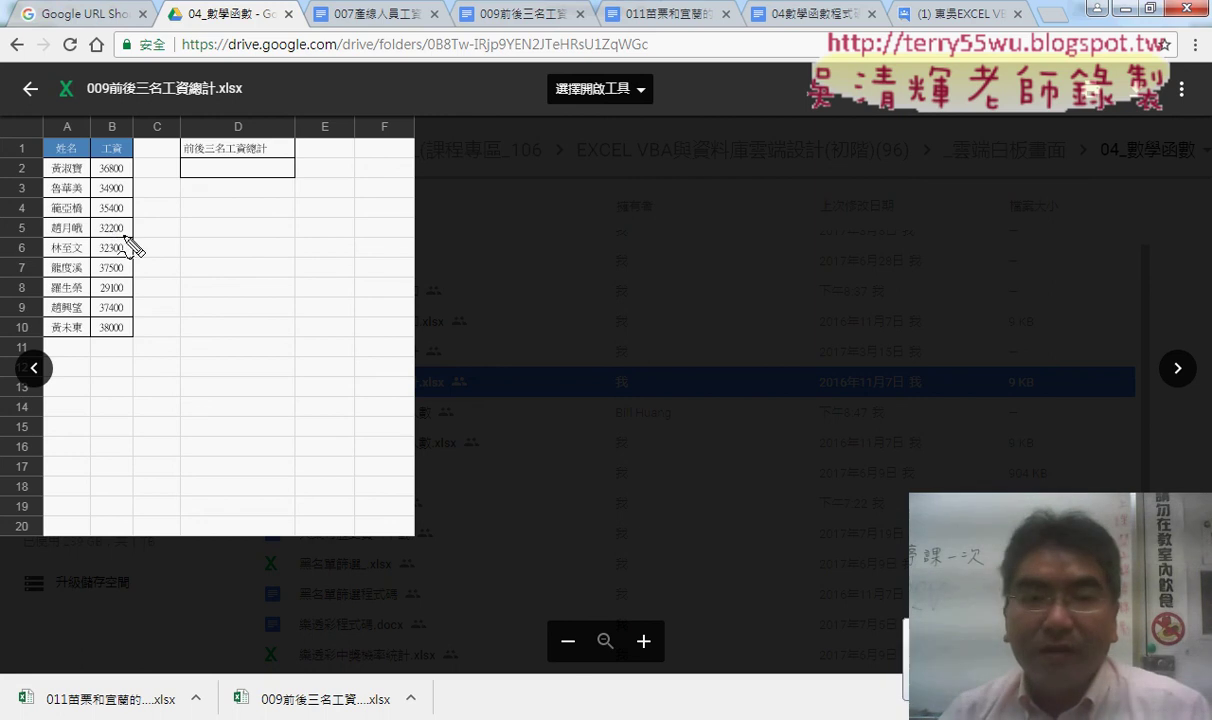
{"action": "left_click_drag", "start_coordinate": [120, 355], "coordinate": [118, 352]}
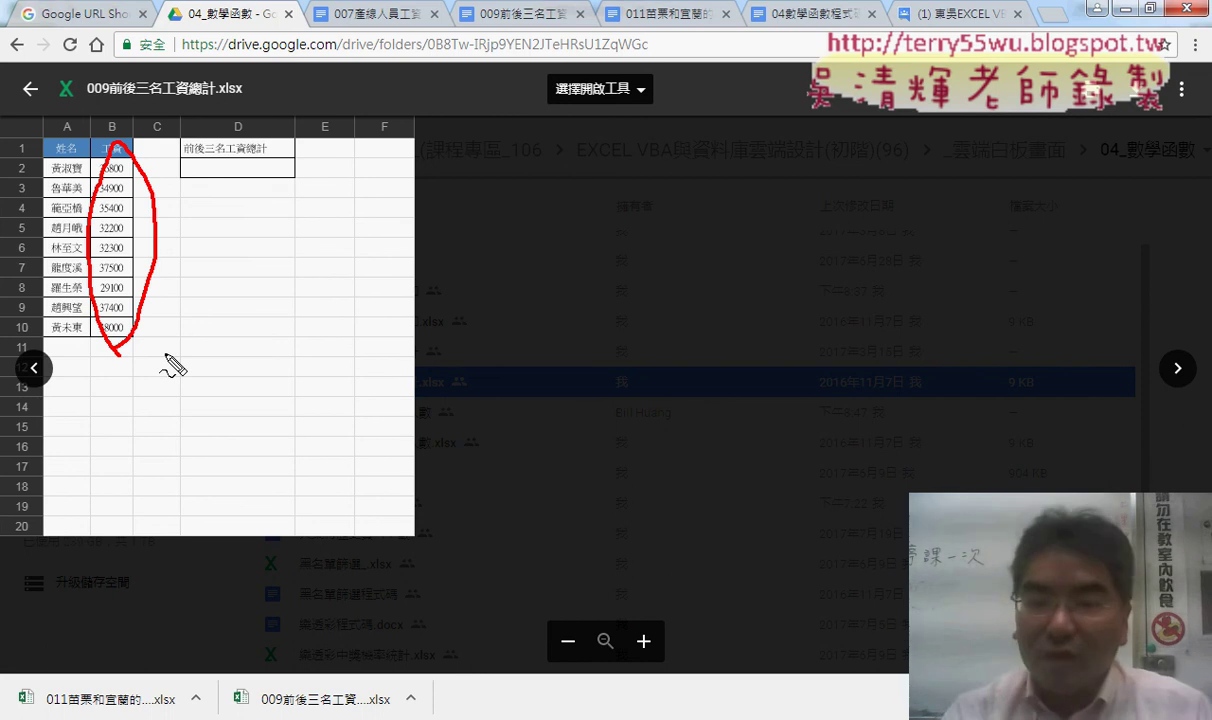
{"action": "key", "text": "Escape"}
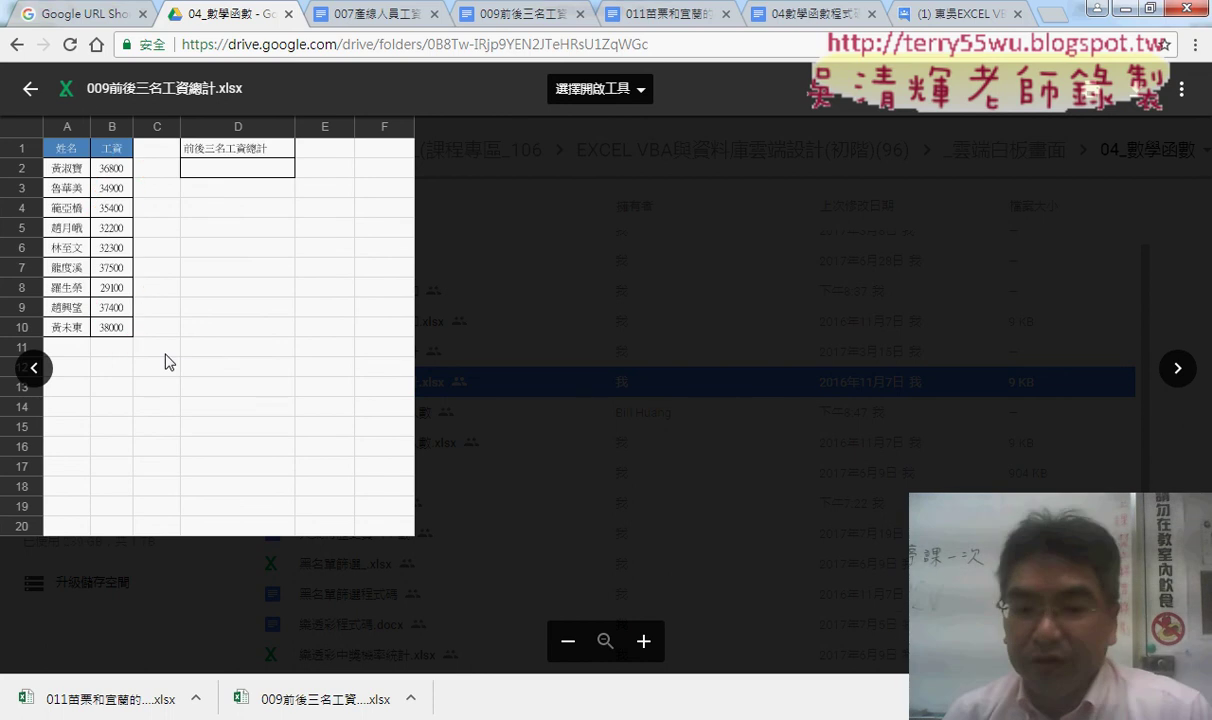
{"action": "left_click", "coordinate": [329, 708]}
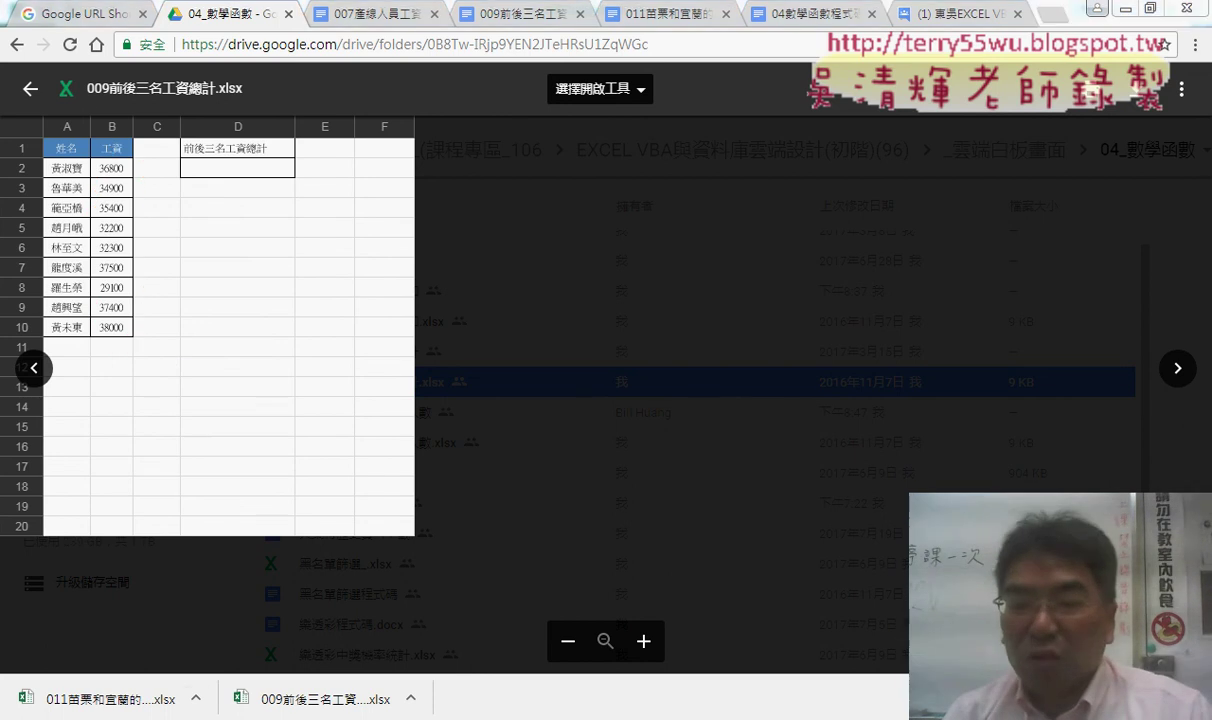
{"action": "left_click", "coordinate": [469, 652]}
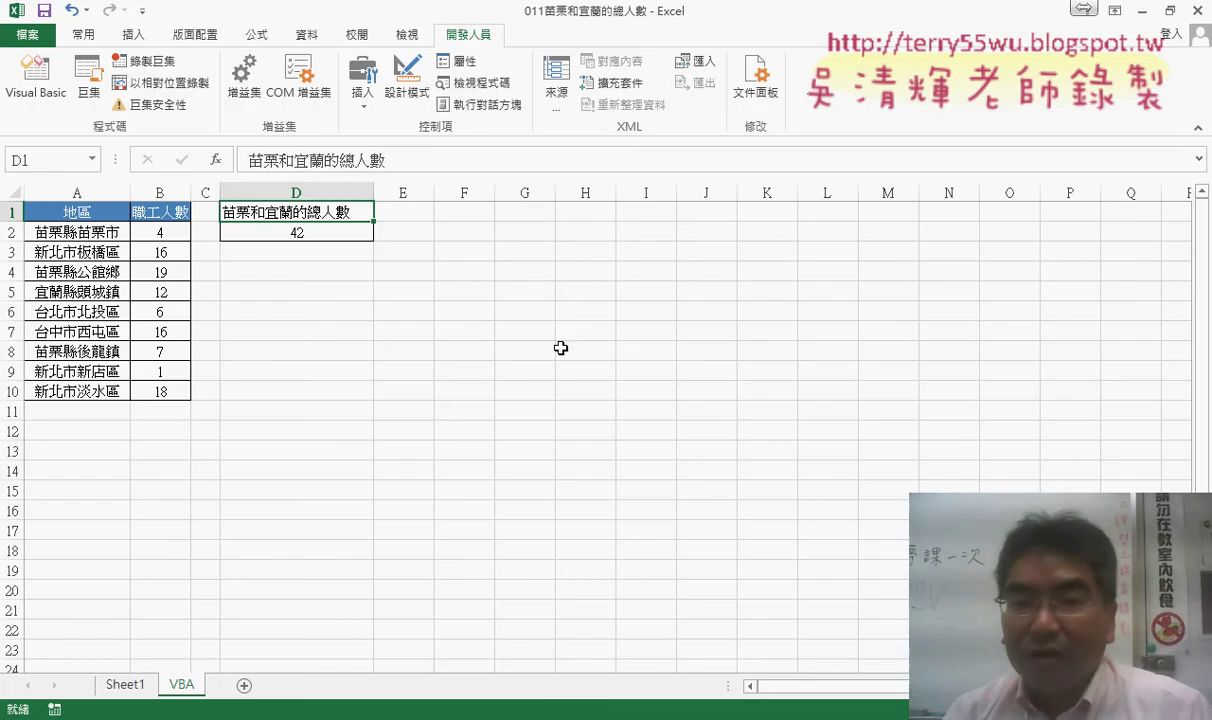
Insert a LARGE function into G1, picked from the 統計 category
{"action": "left_click", "coordinate": [527, 219]}
{"action": "left_click", "coordinate": [215, 160]}
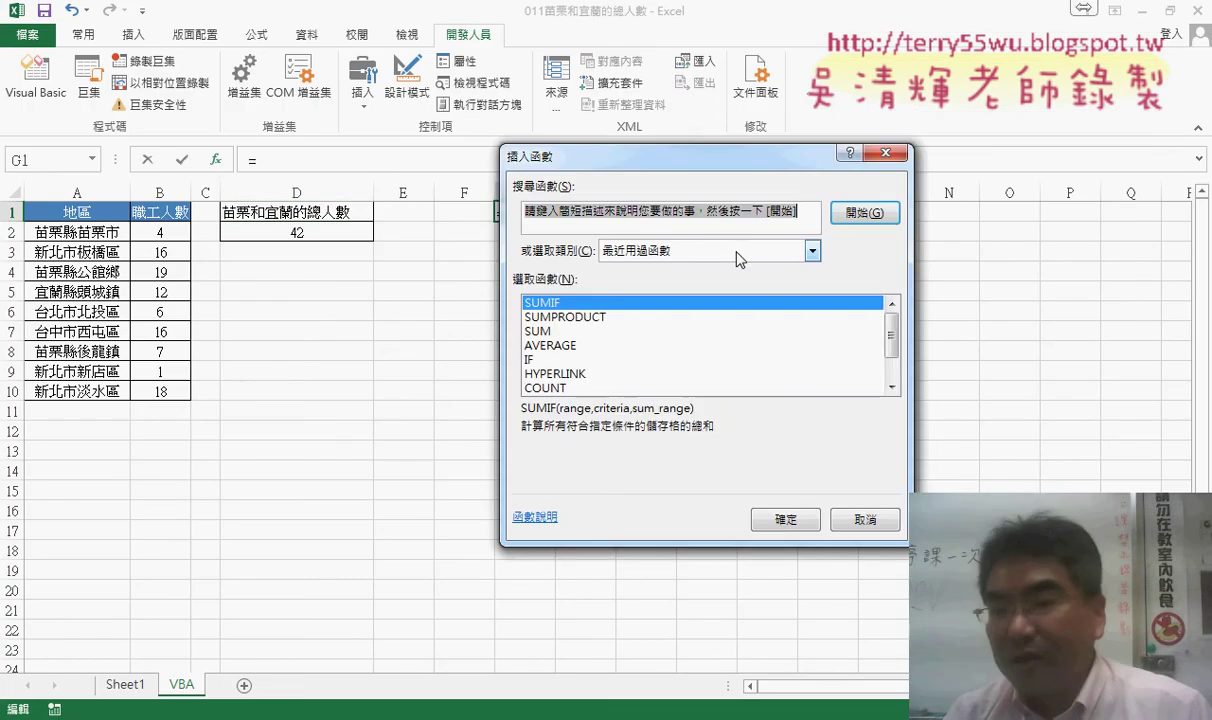
{"action": "left_click", "coordinate": [739, 258]}
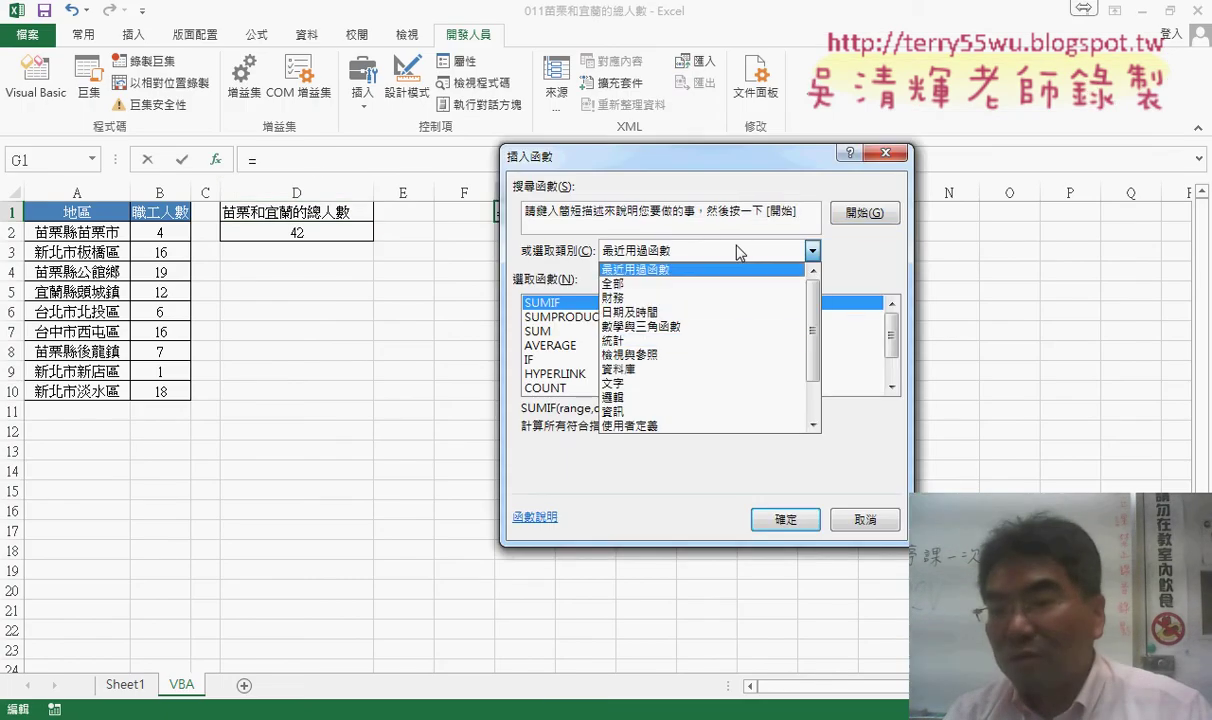
{"action": "left_click", "coordinate": [615, 340]}
{"action": "left_click", "coordinate": [892, 342]}
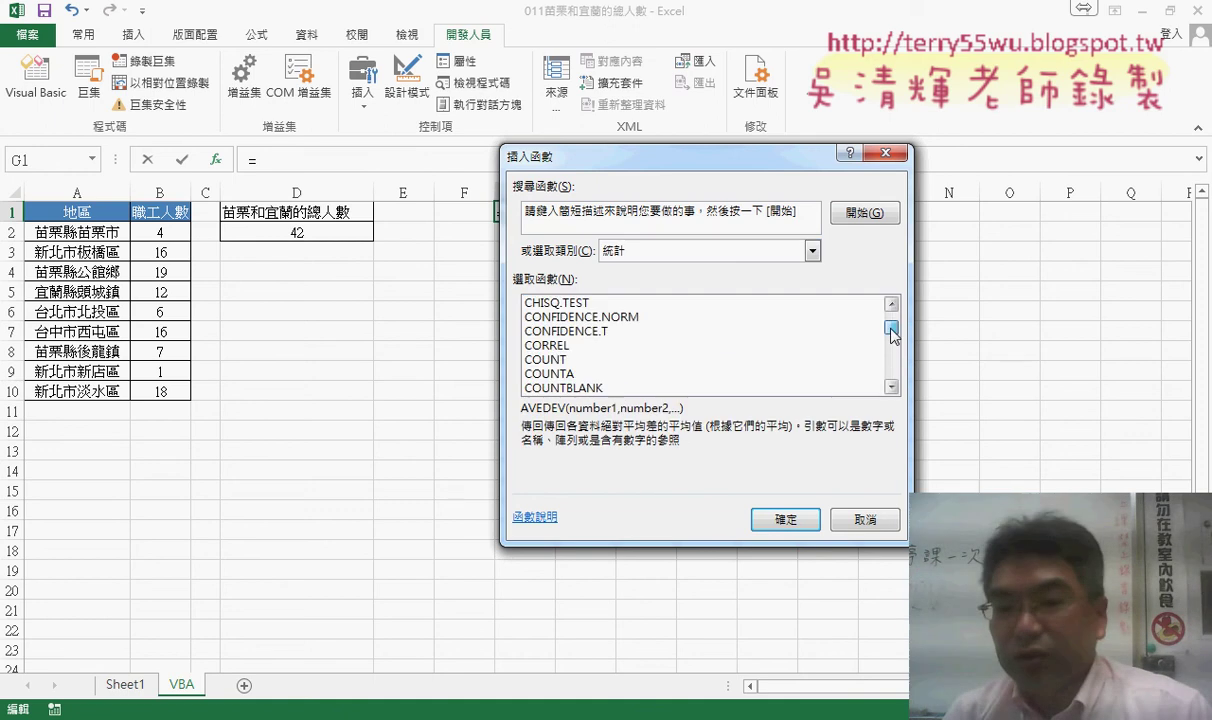
{"action": "left_click_drag", "start_coordinate": [892, 334], "coordinate": [901, 350]}
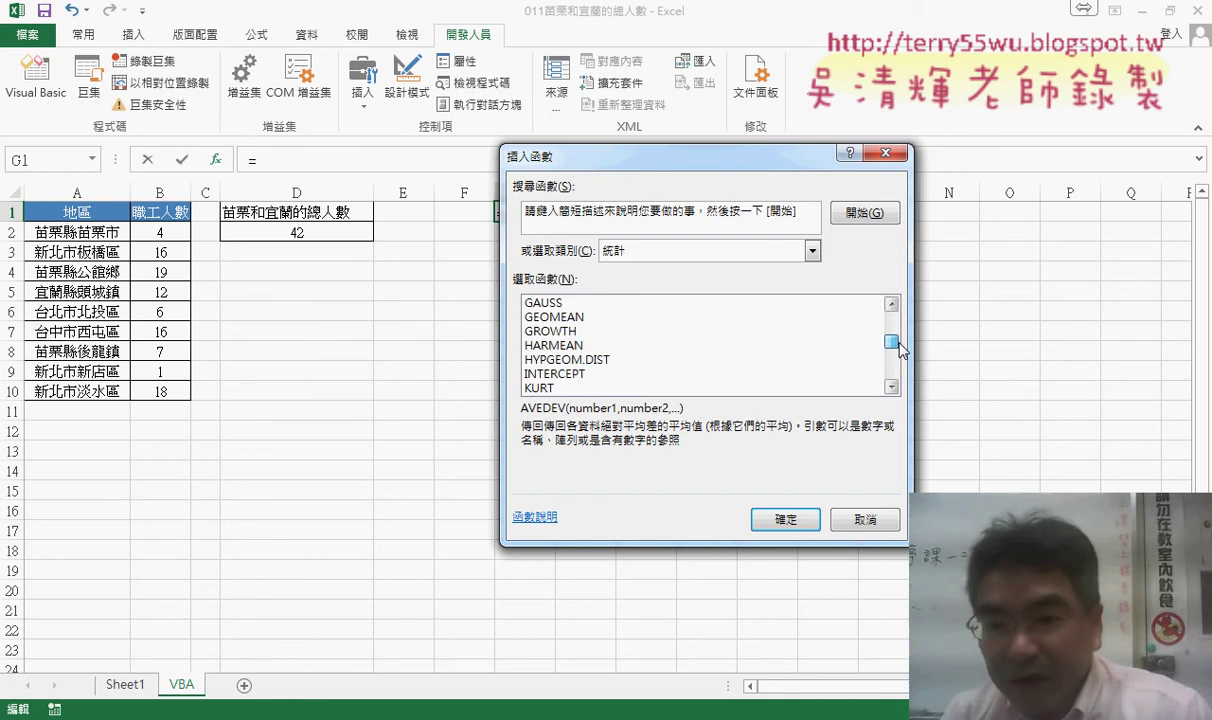
{"action": "scroll", "coordinate": [620, 355], "scroll_direction": "down", "scroll_amount": 2}
{"action": "scroll", "coordinate": [600, 360], "scroll_direction": "down", "scroll_amount": 1}
{"action": "left_click", "coordinate": [600, 359]}
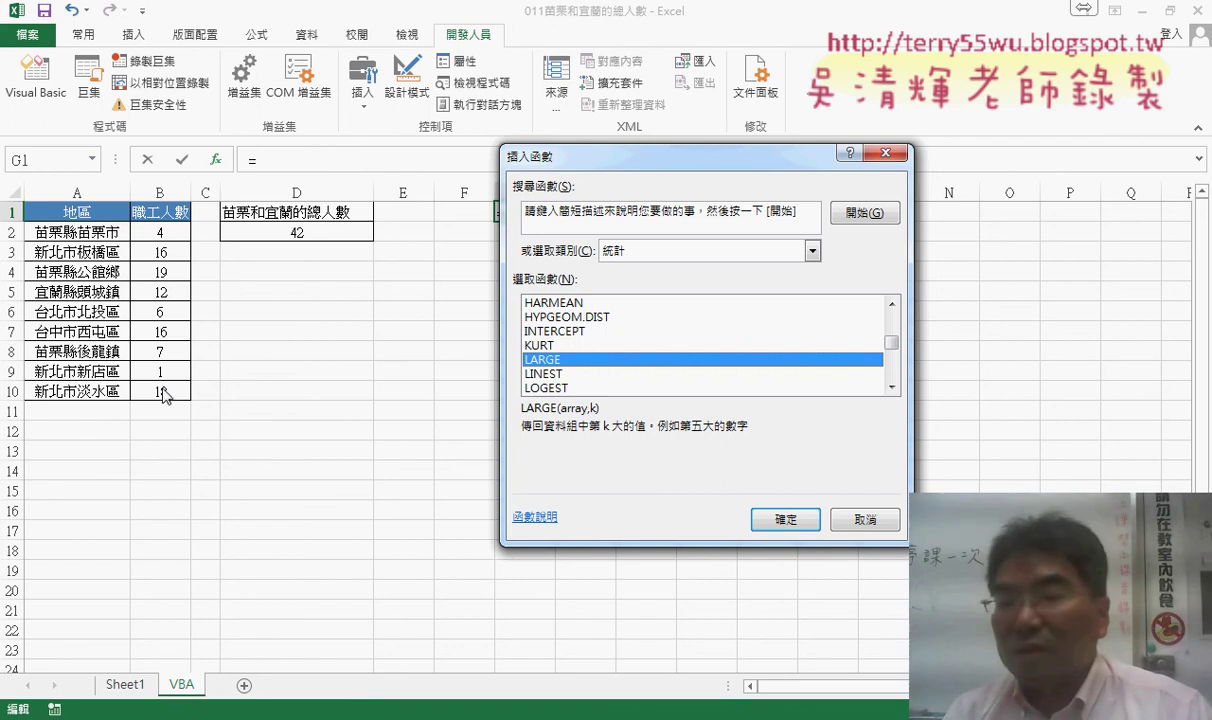
{"action": "left_click", "coordinate": [783, 517]}
Try LARGE on B2:B10 with k of 1, 2 and 3 (19, 18, 16), then cancel
{"action": "left_click_drag", "start_coordinate": [150, 230], "coordinate": [165, 390]}
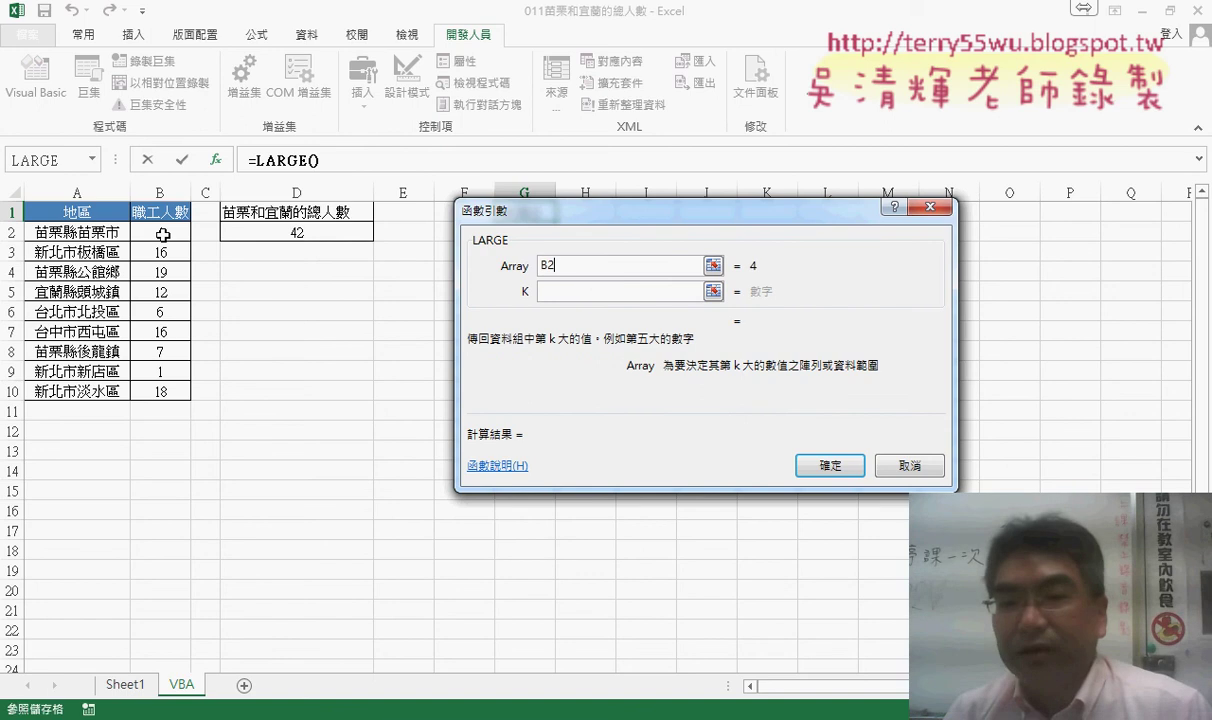
{"action": "left_click", "coordinate": [595, 291]}
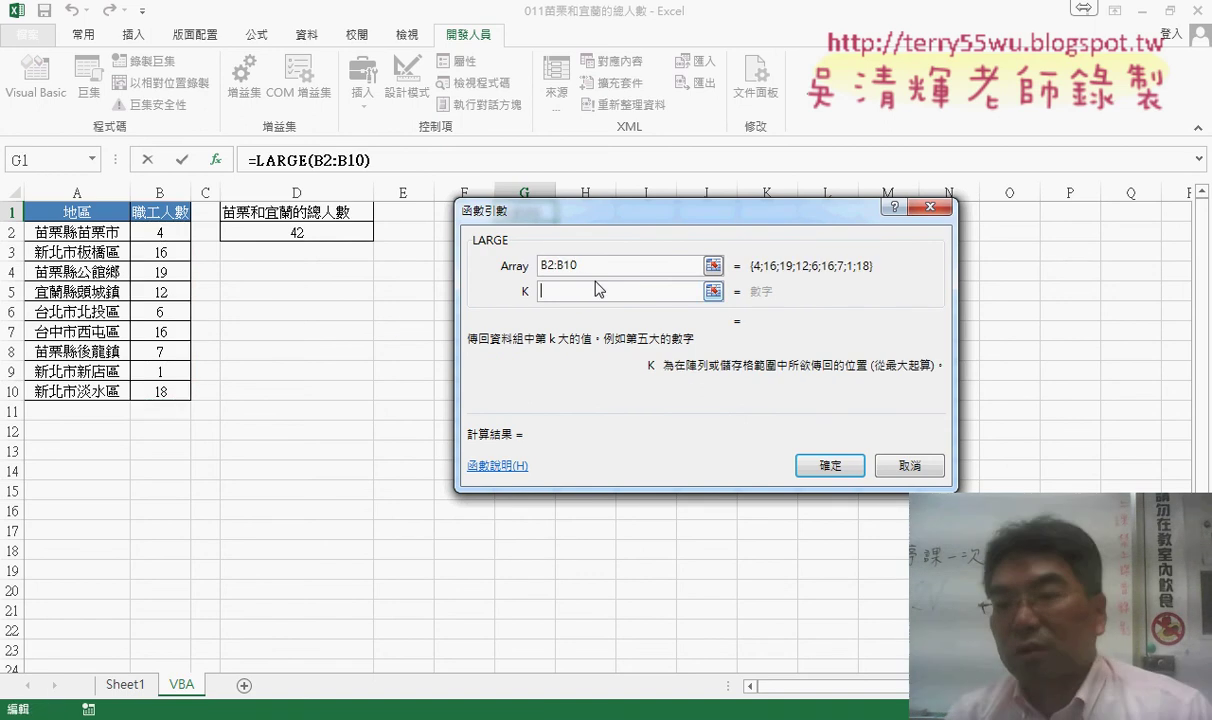
{"action": "type", "text": "10,"}
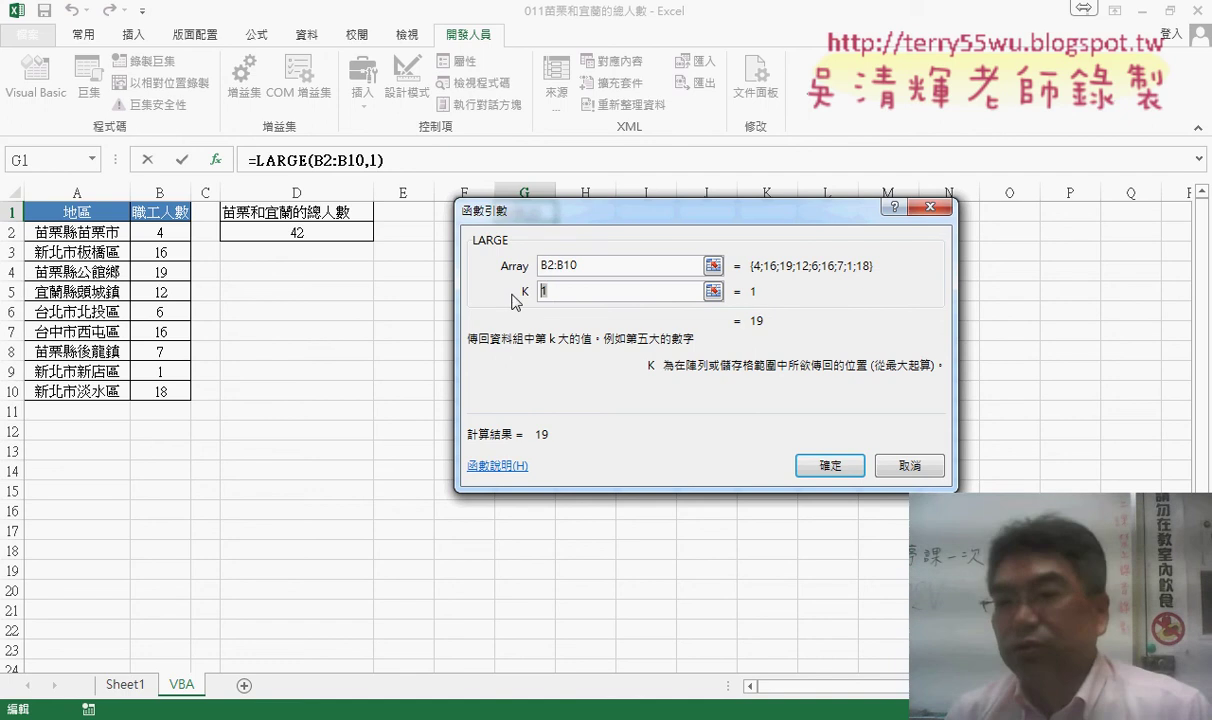
{"action": "type", "text": "2"}
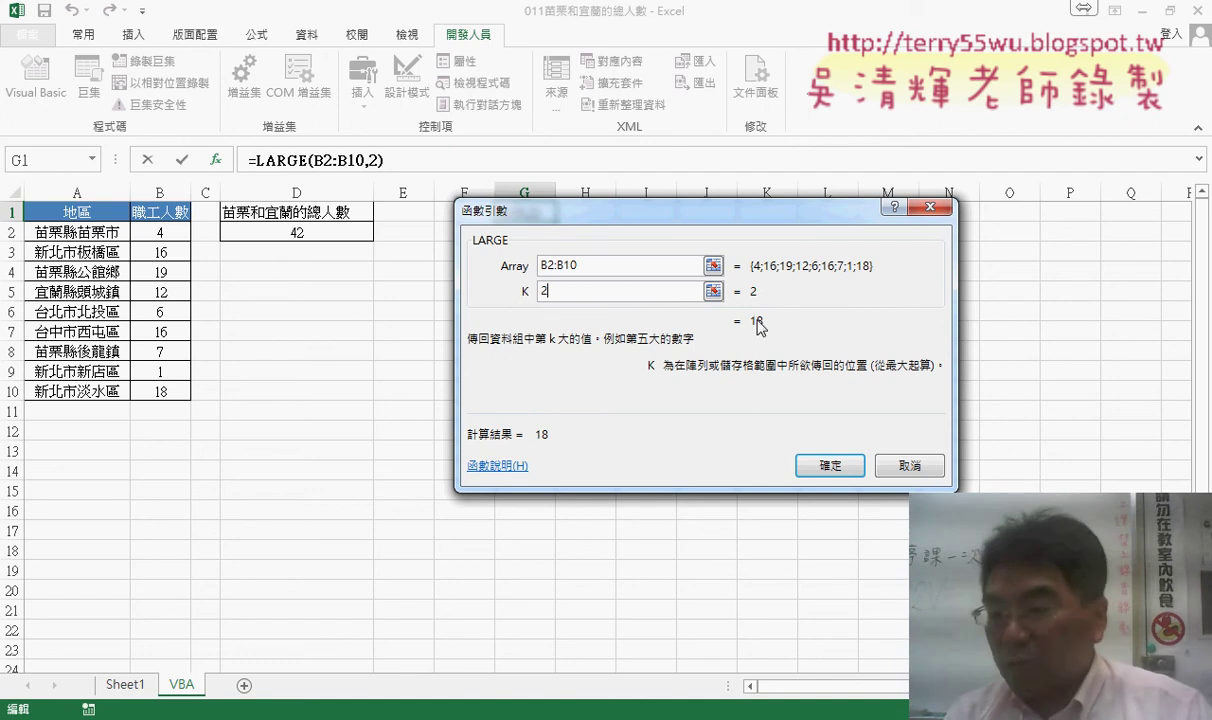
{"action": "left_click_drag", "start_coordinate": [557, 291], "coordinate": [505, 305]}
{"action": "type", "text": "3"}
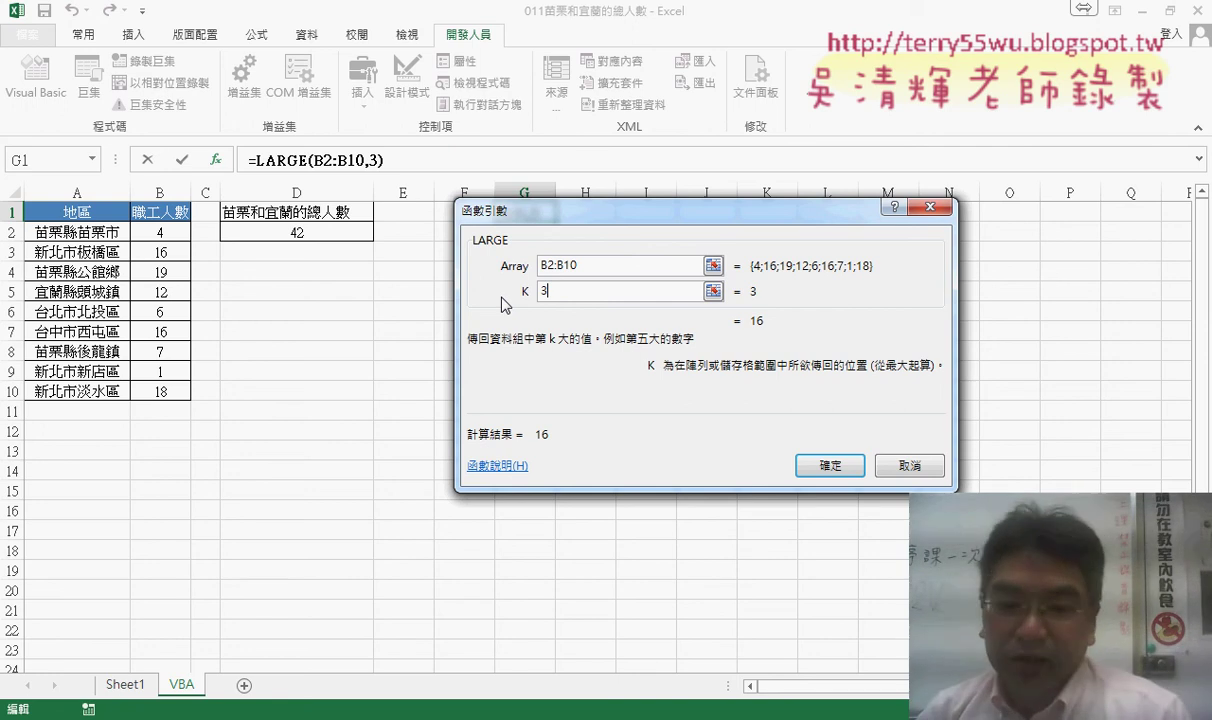
{"action": "left_click", "coordinate": [905, 468]}
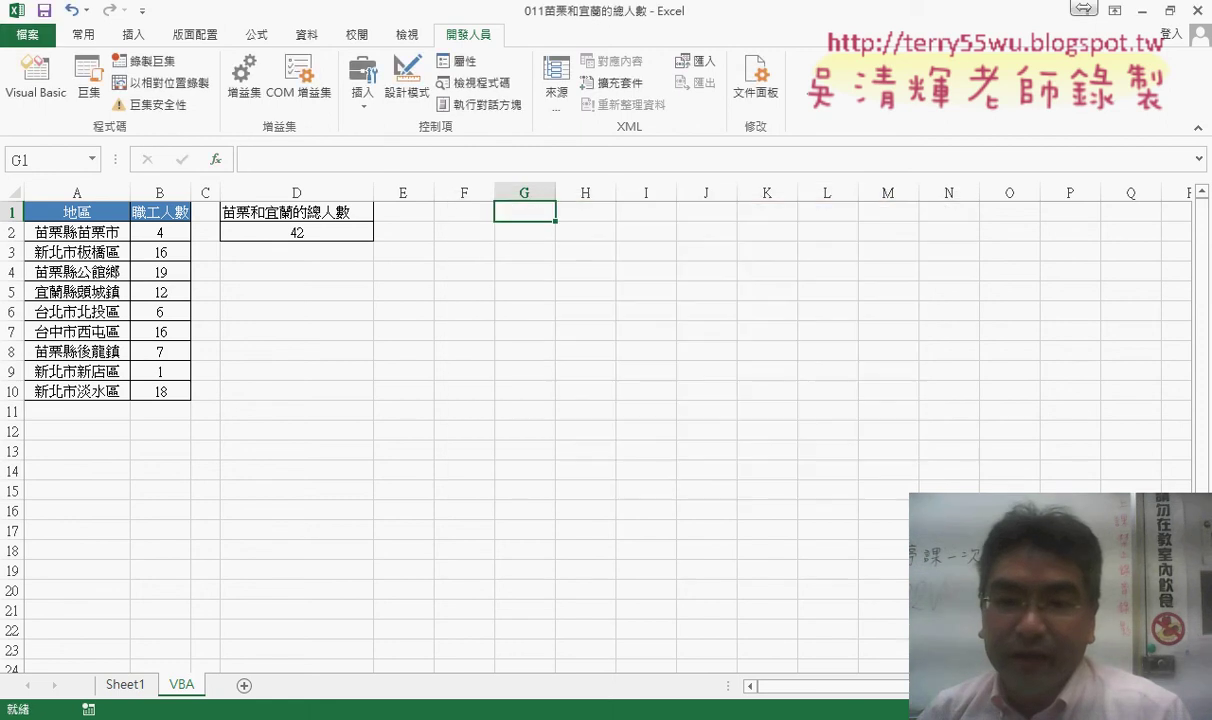
Download 009前後三名工資總計.xlsx from the Drive preview and open it in Excel
{"action": "left_click", "coordinate": [205, 688]}
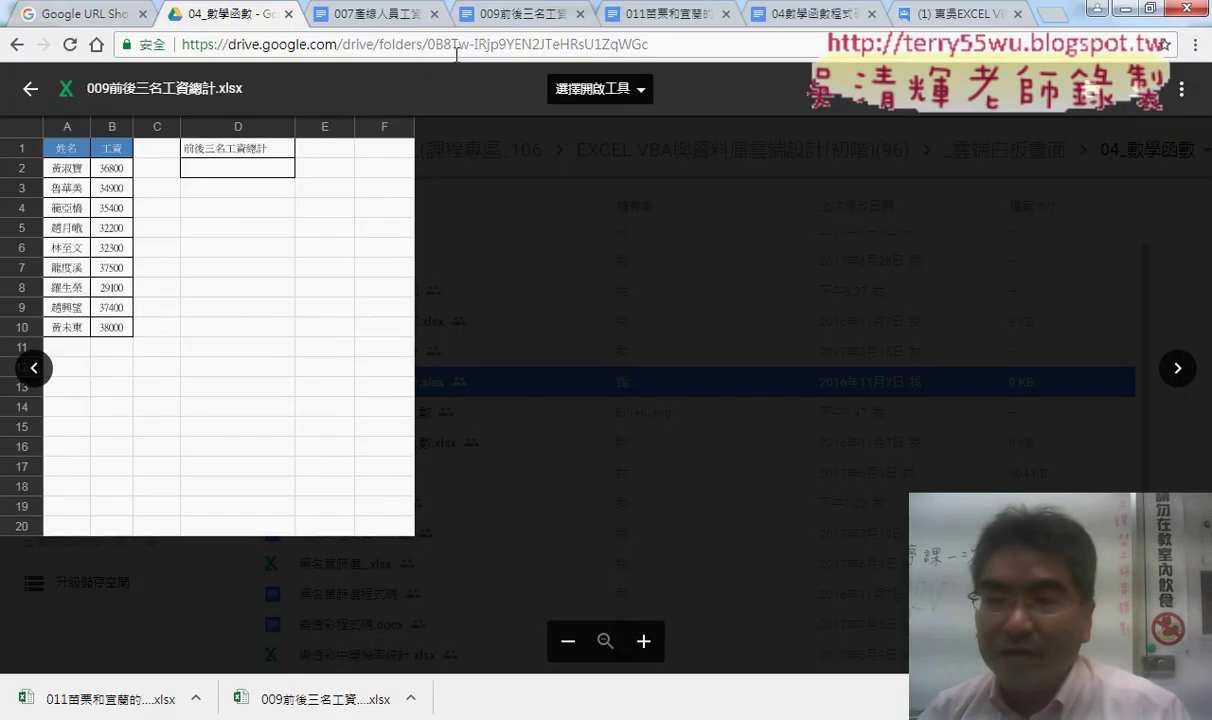
{"action": "left_click", "coordinate": [1119, 86]}
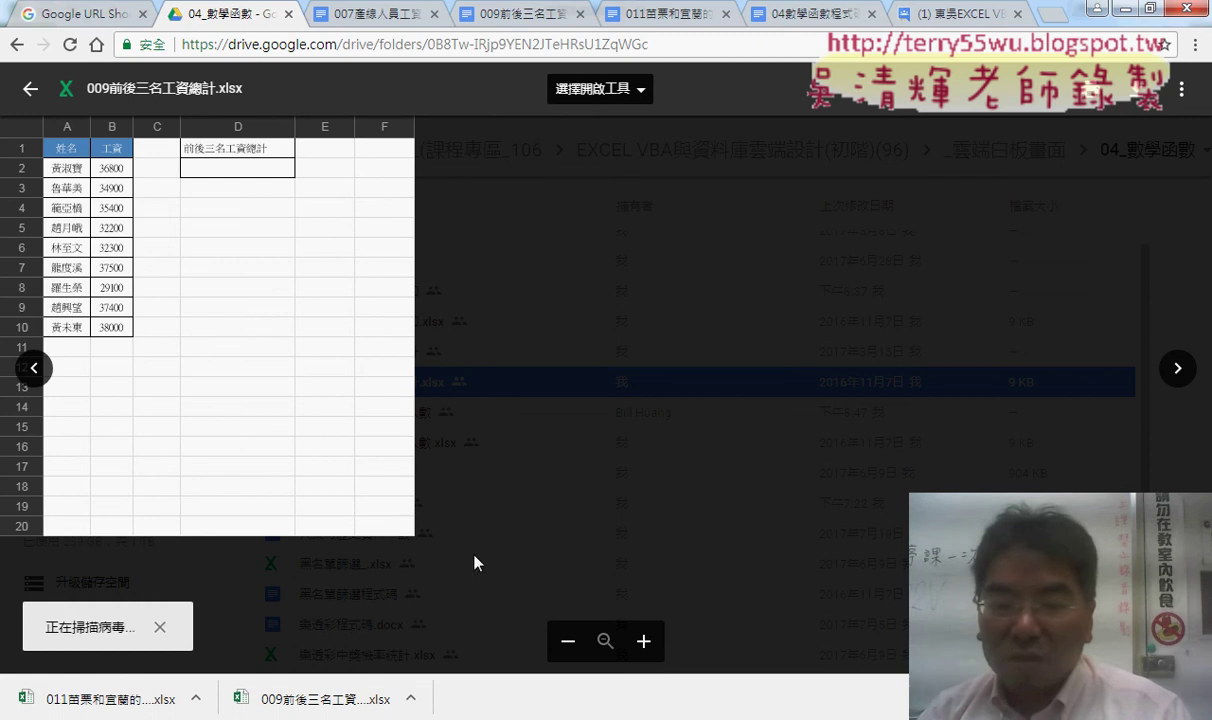
{"action": "left_click", "coordinate": [411, 698]}
{"action": "left_click", "coordinate": [560, 578]}
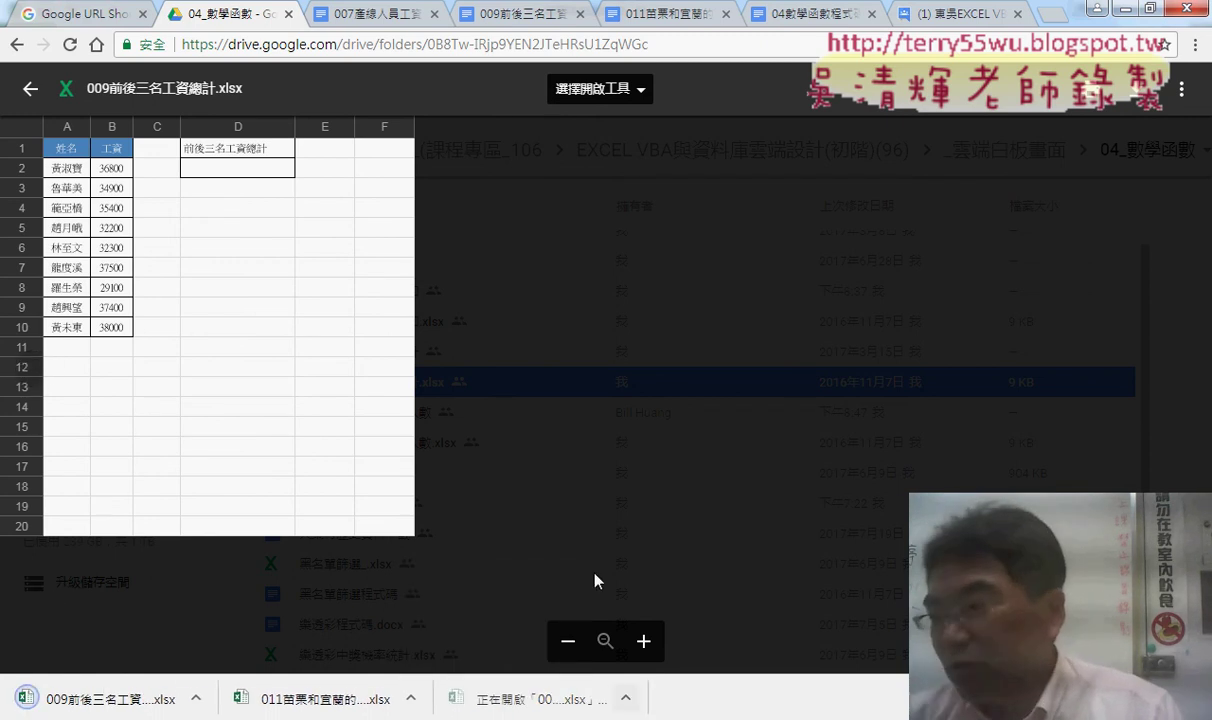